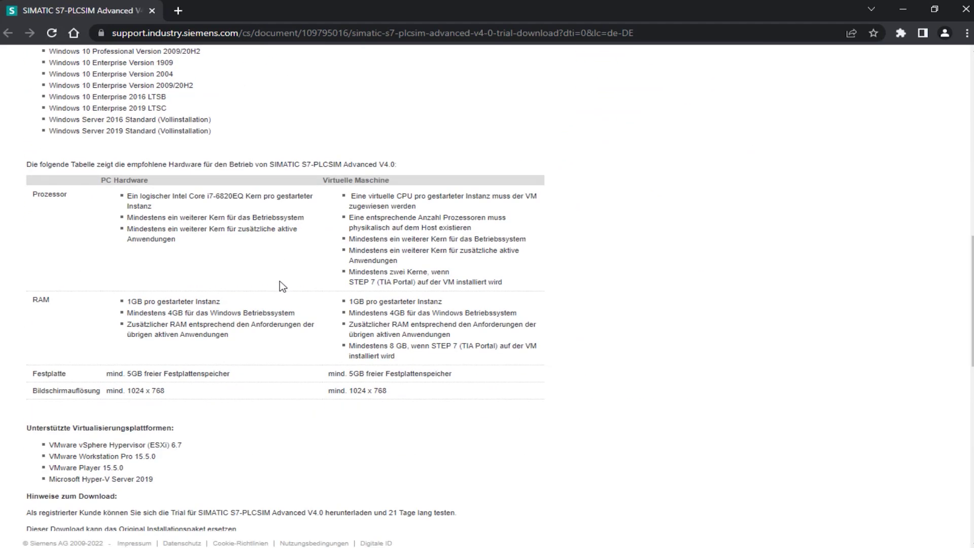
scroll(283, 285, down, 7)
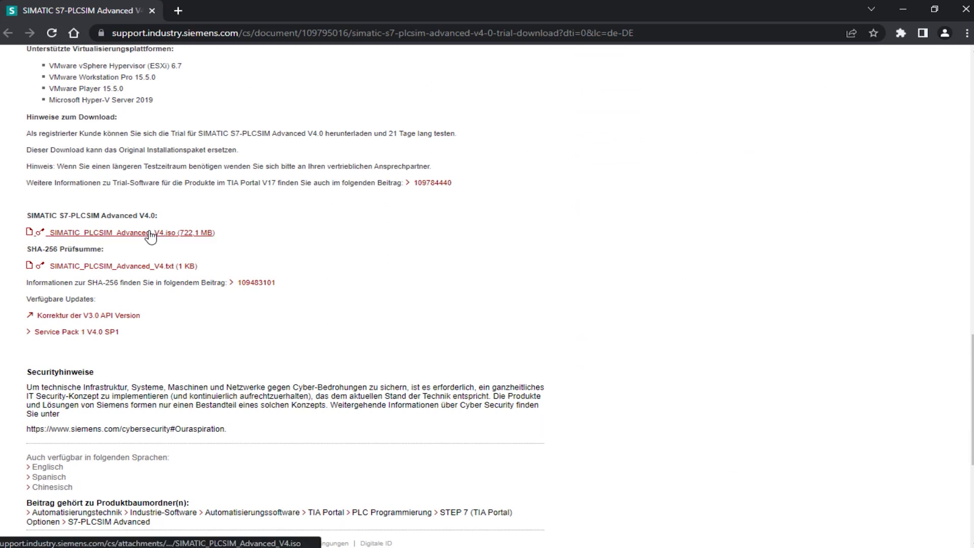
Step: Download the S7-PLCSIM Advanced V4.0 ISO and the 'SIMIT V10.3 inkl. Upd1' installation ZIP
click(151, 234)
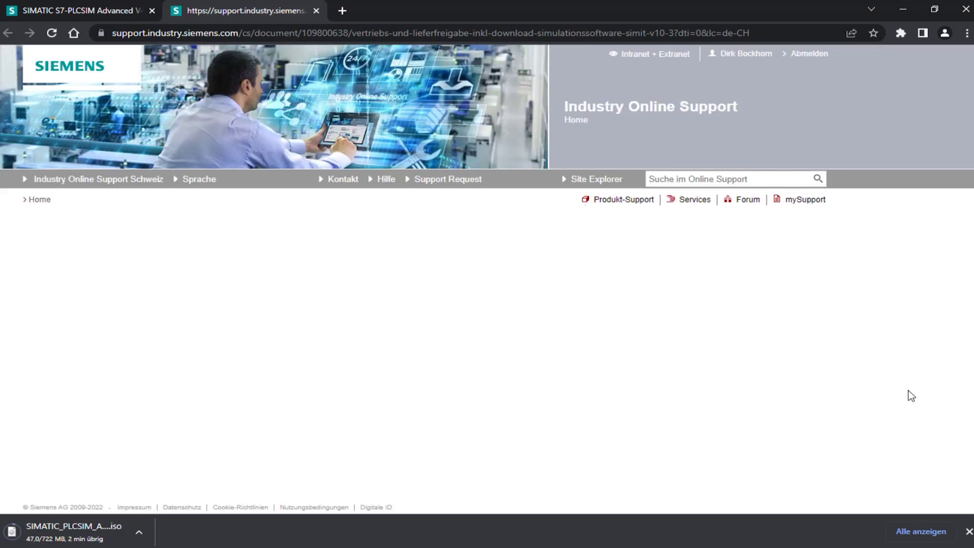
scroll(385, 282, down, 1)
scroll(385, 282, down, 20)
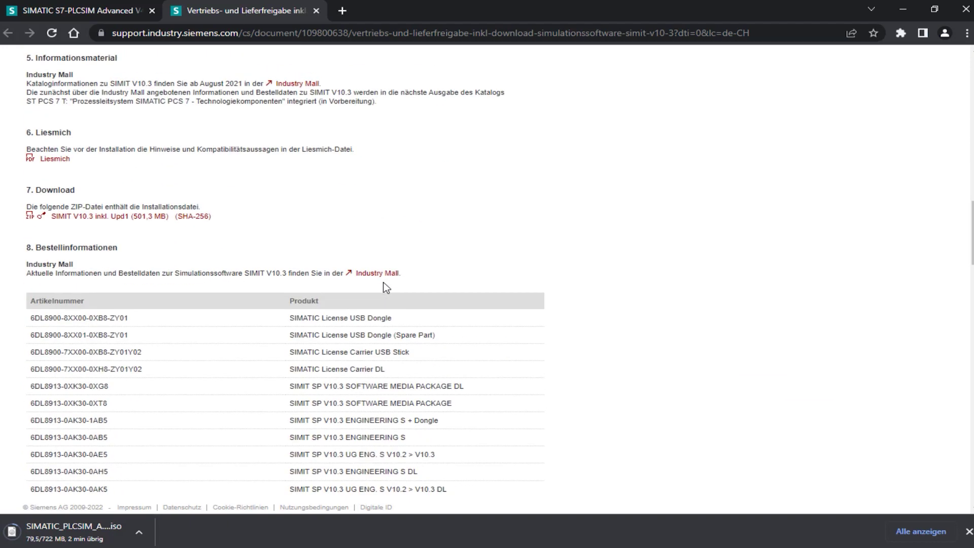
click(129, 217)
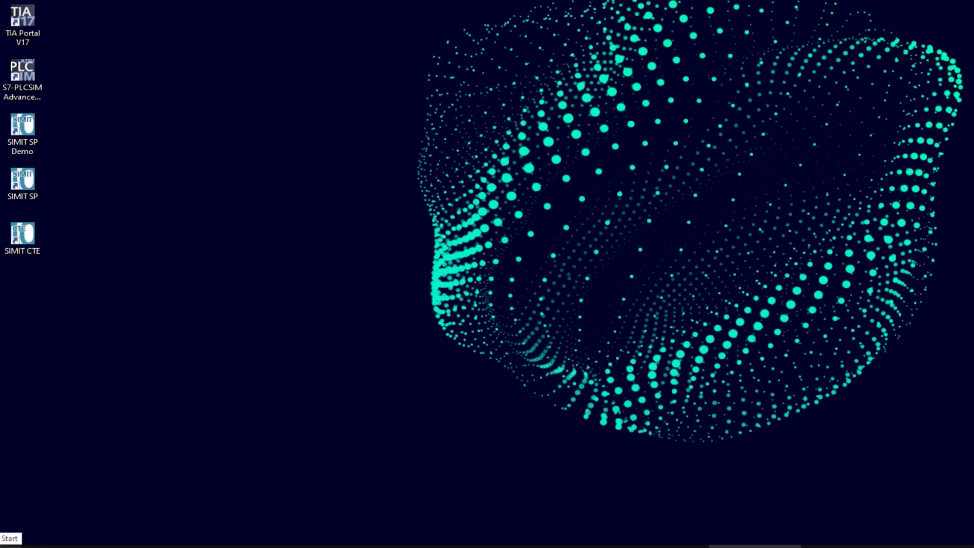
Step: Add the user account to the local Siemens TIA Openness group in Computer Management, then close it
right_click(11, 542)
click(100, 348)
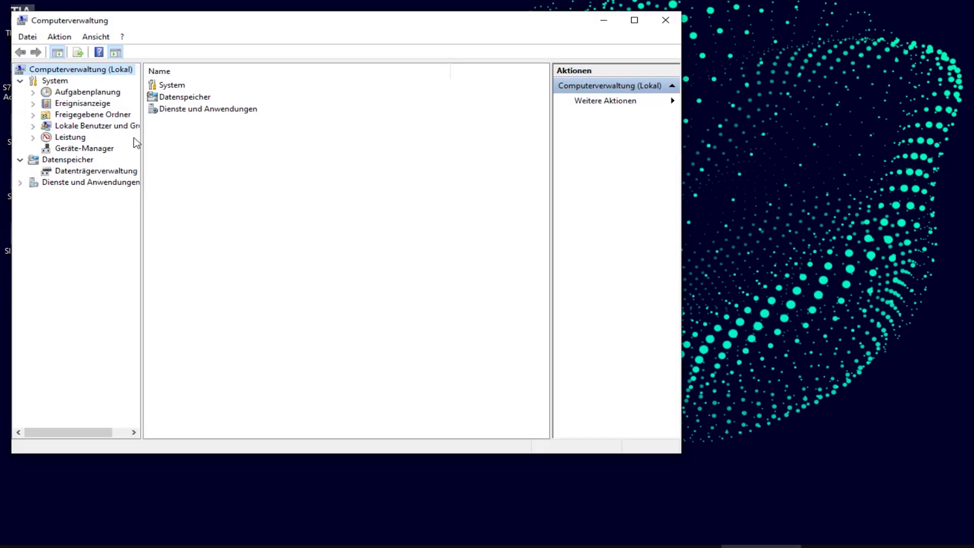
click(94, 126)
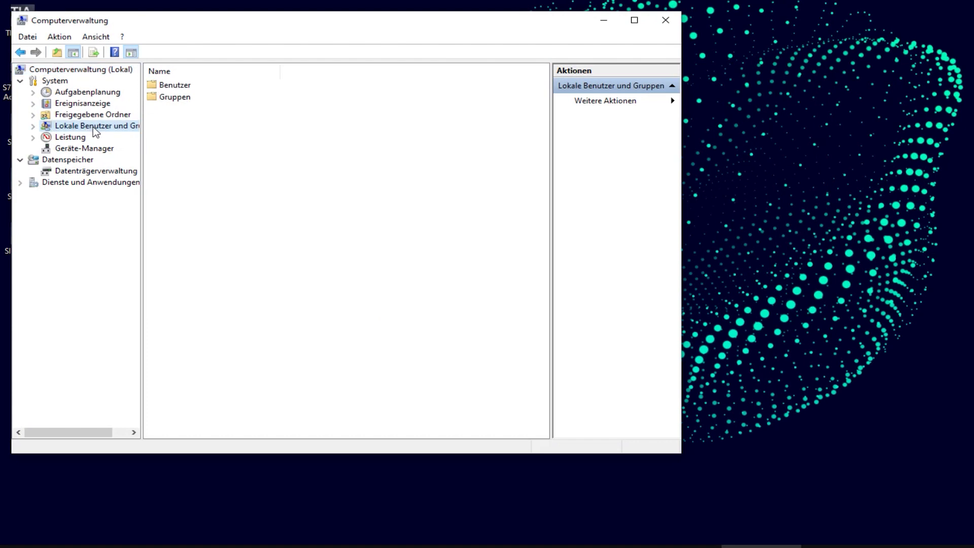
double_click(187, 99)
scroll(221, 259, down, 2)
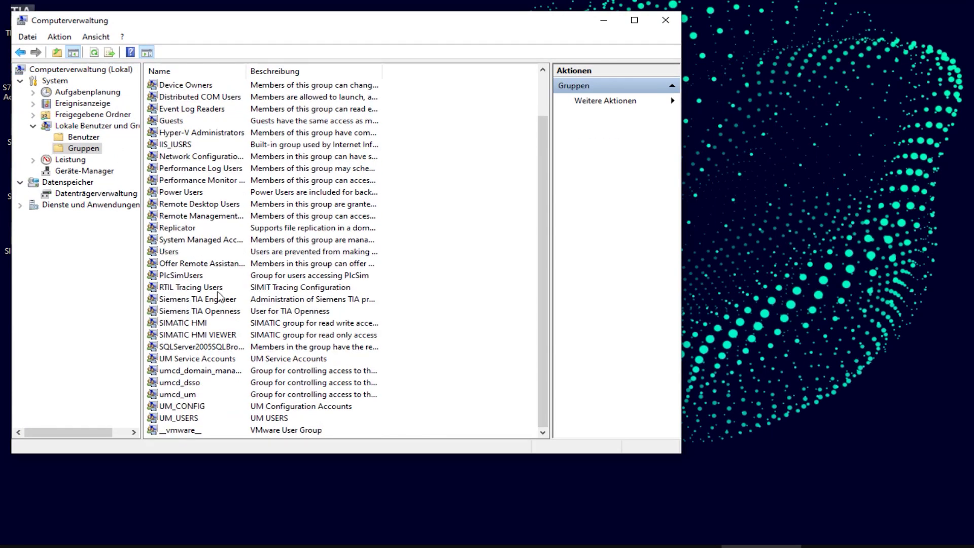
double_click(199, 313)
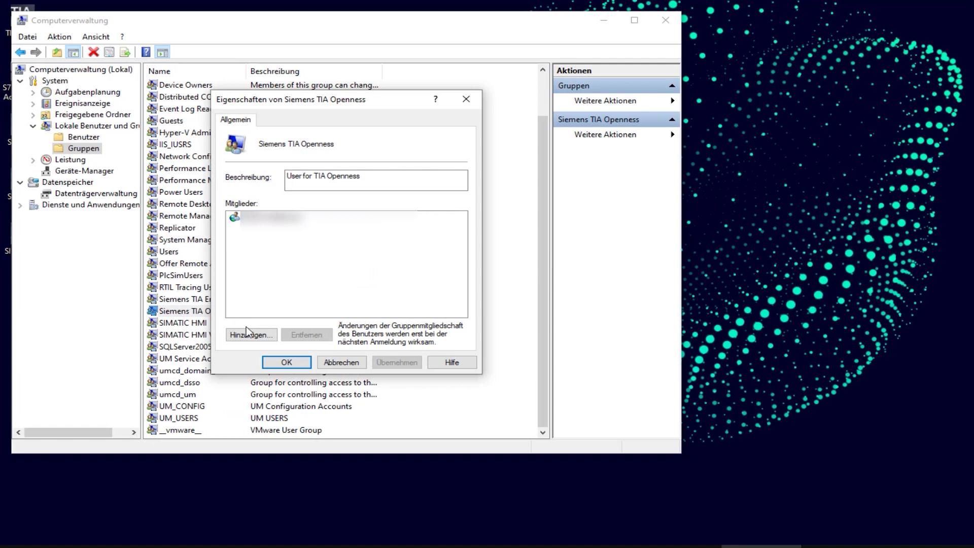
click(248, 333)
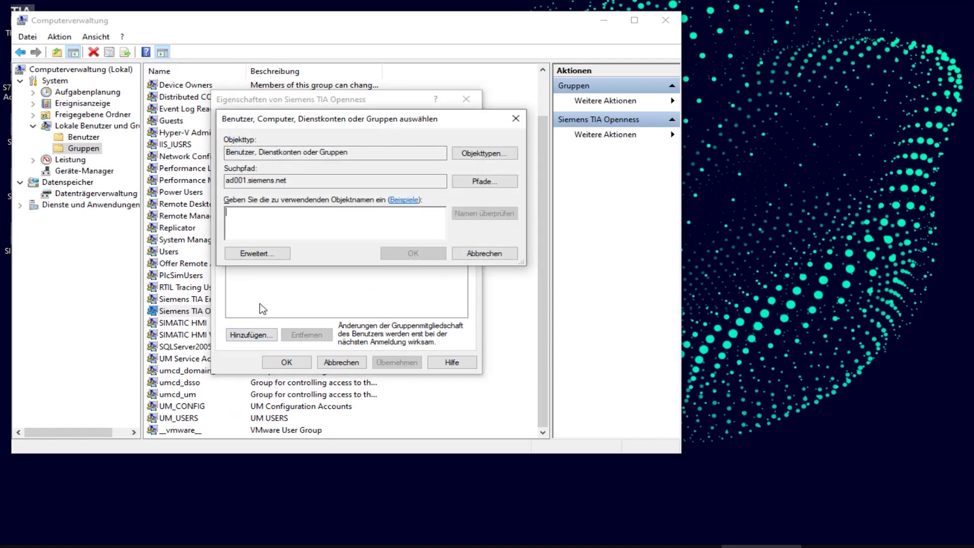
text(dir)
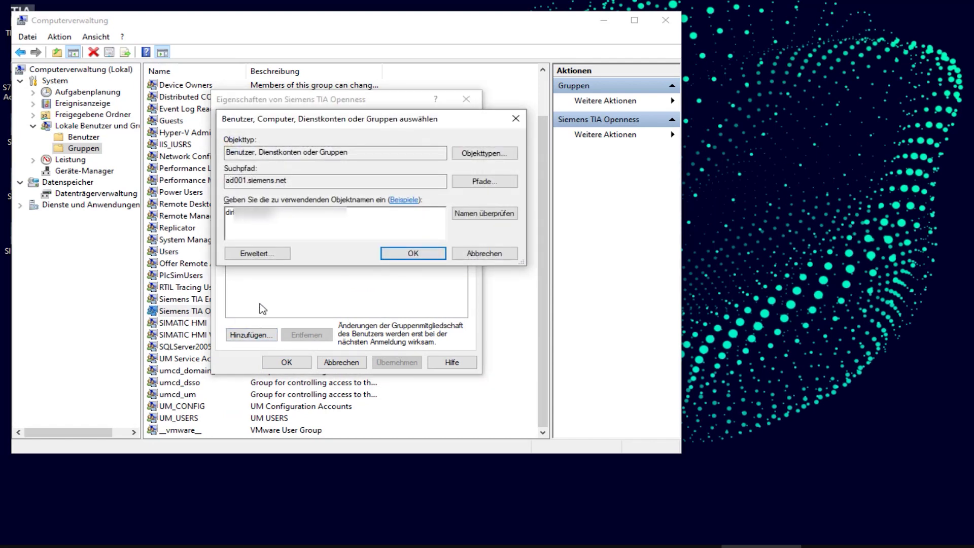
text([blurred])
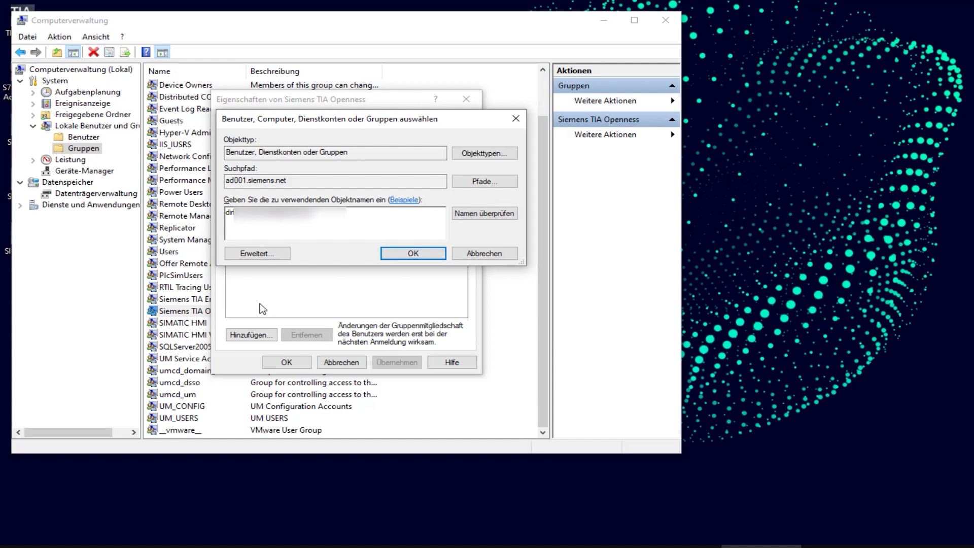
click(430, 254)
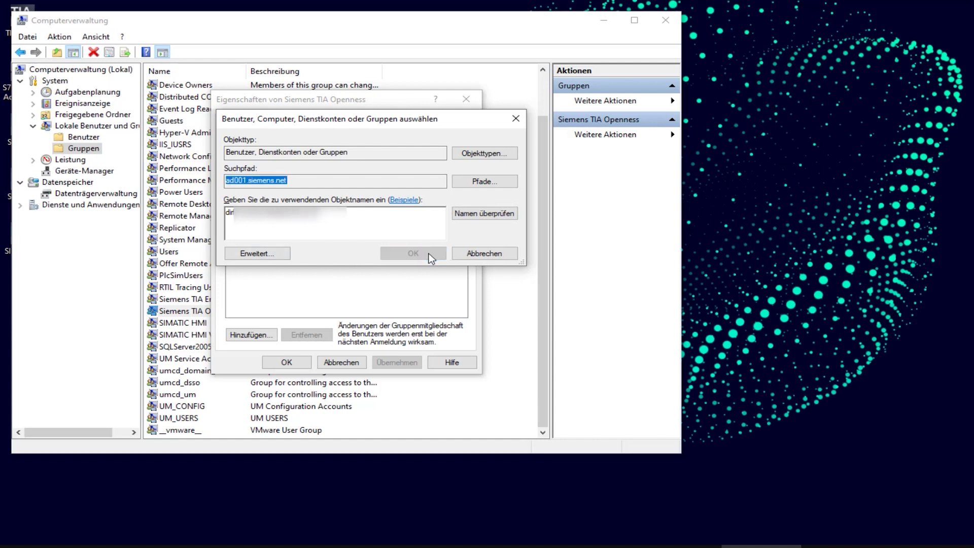
click(299, 363)
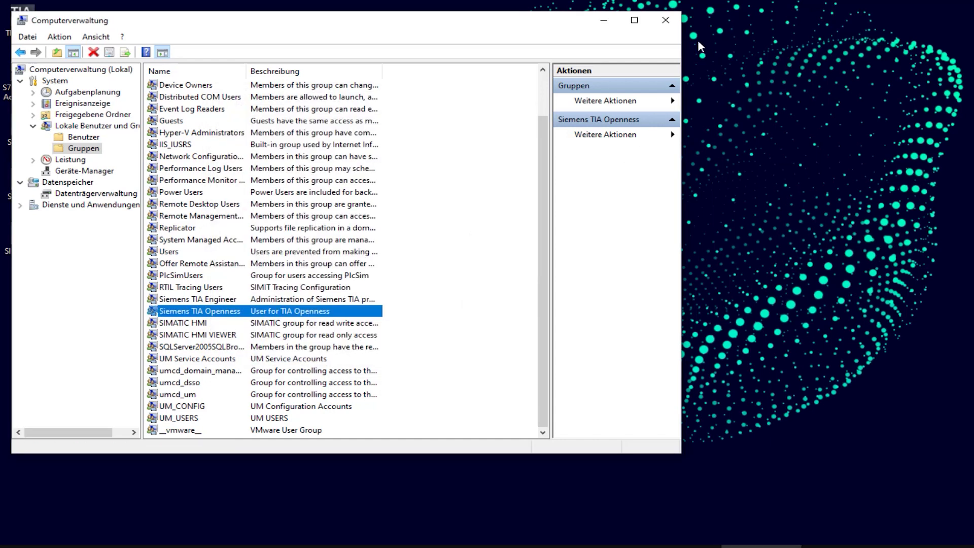
click(666, 20)
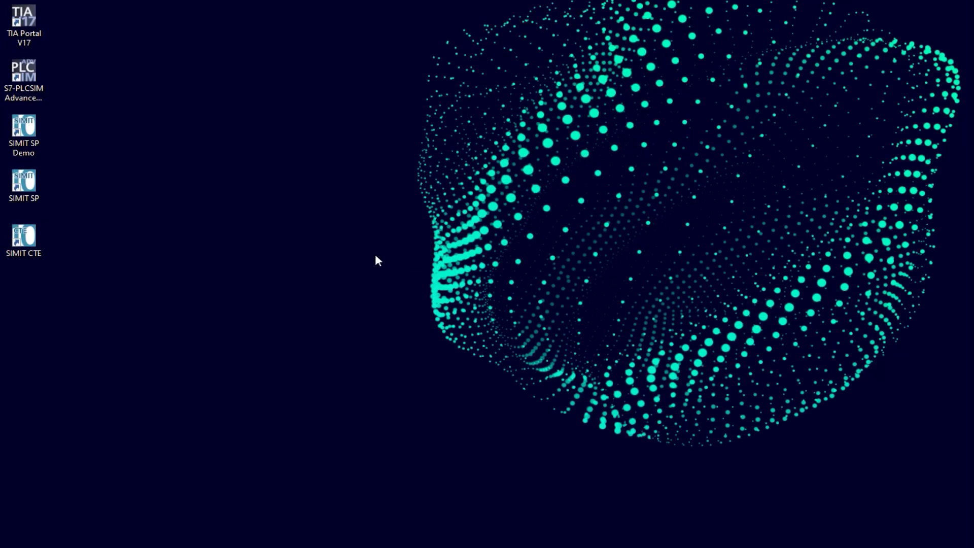
Step: Launch SIMIT SP Demo and create a new project named gettingStarted
double_click(21, 130)
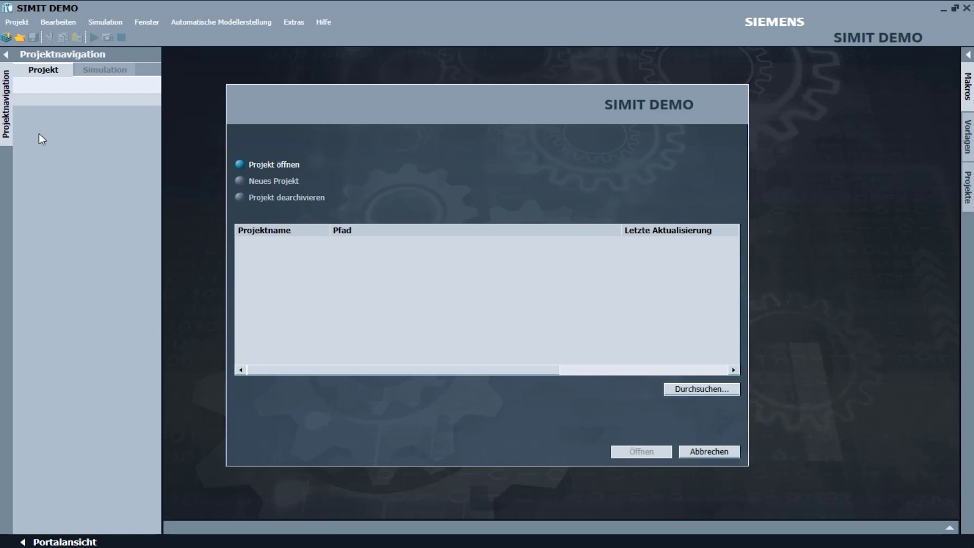
click(266, 182)
drag(355, 229, 289, 223)
key(BackSpace)
text(gettingS)
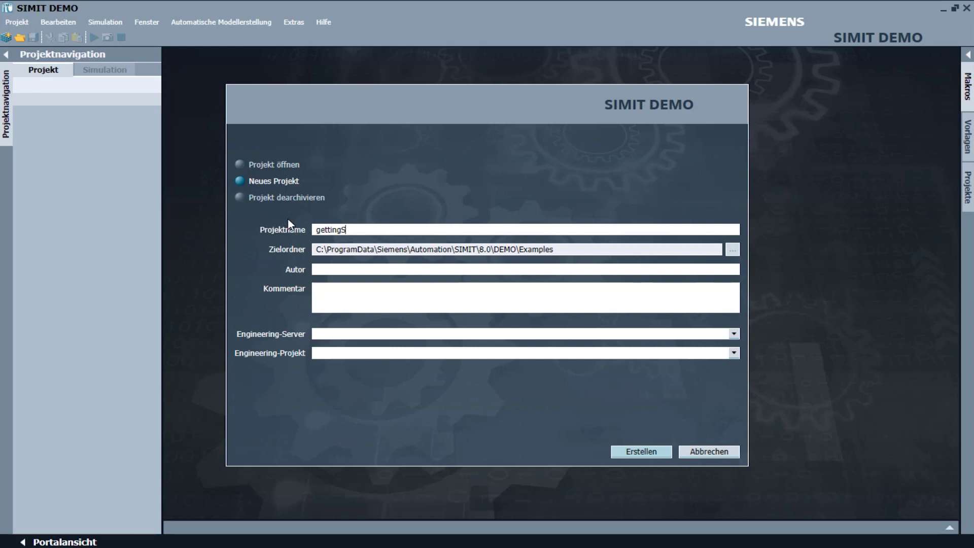
text(tarted)
click(636, 452)
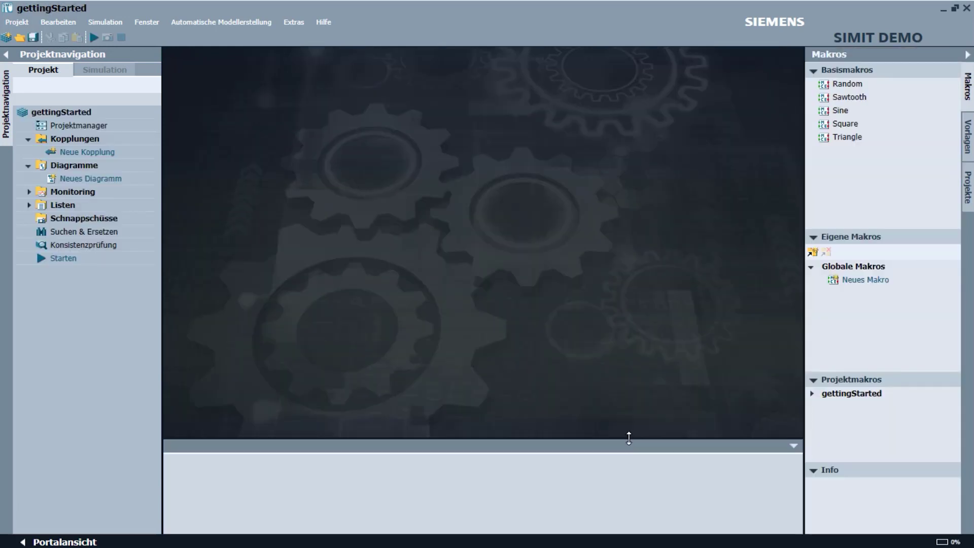
Step: Add a PLCSIM Advanced coupling importing the S71500-ET200MP station from TIA_FillAndHeat.ap17
double_click(88, 152)
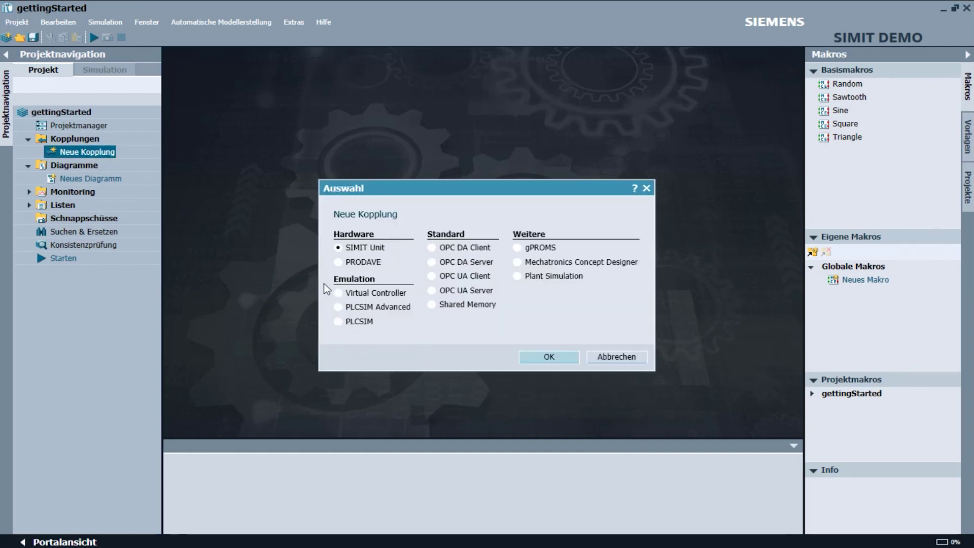
click(345, 308)
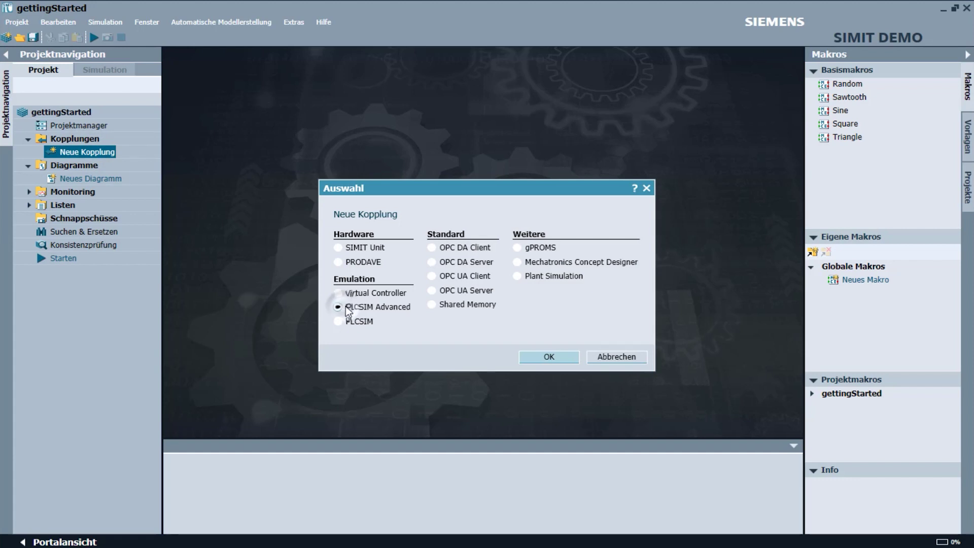
click(535, 358)
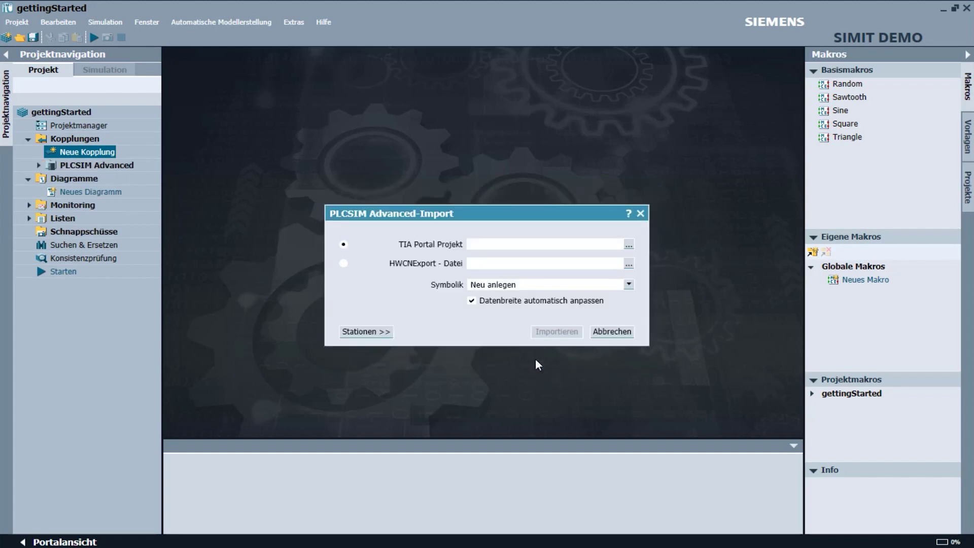
click(628, 244)
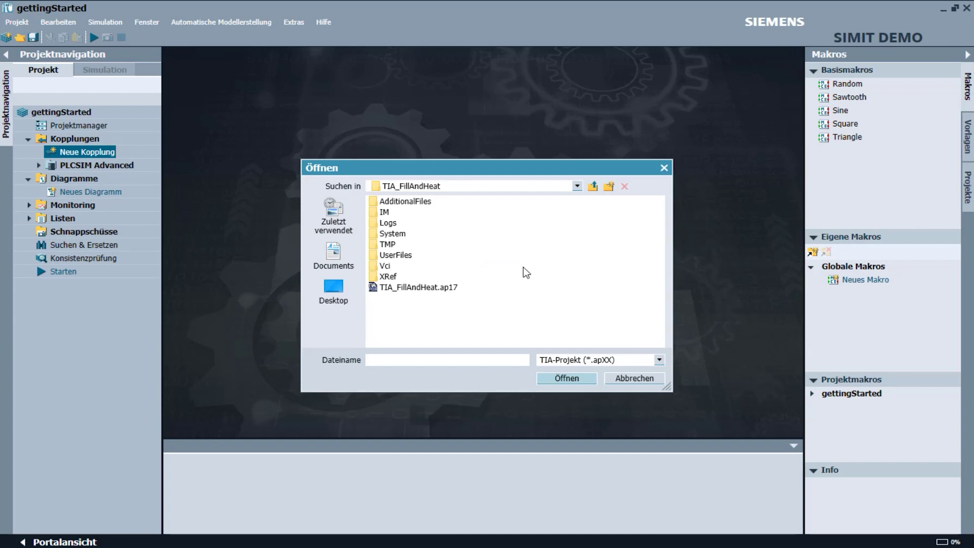
click(401, 288)
click(558, 378)
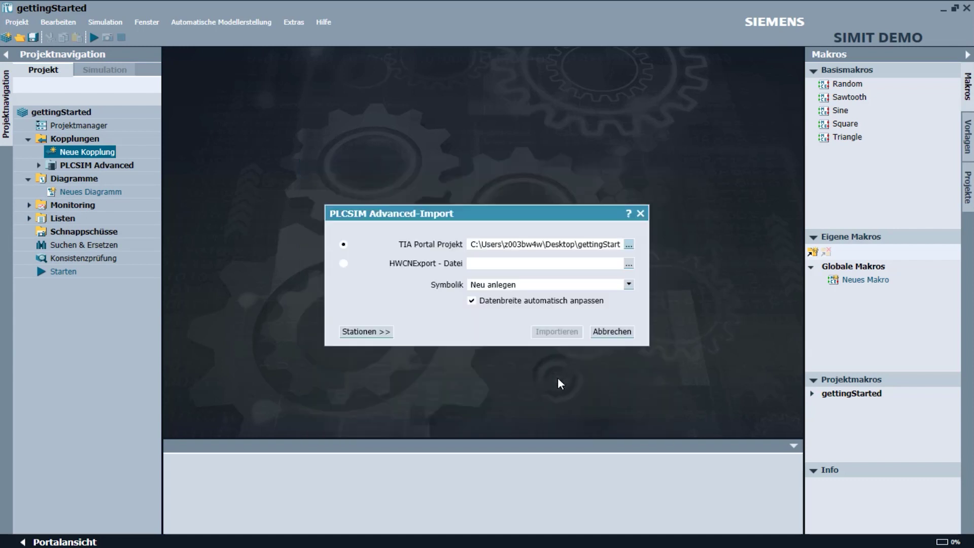
click(369, 331)
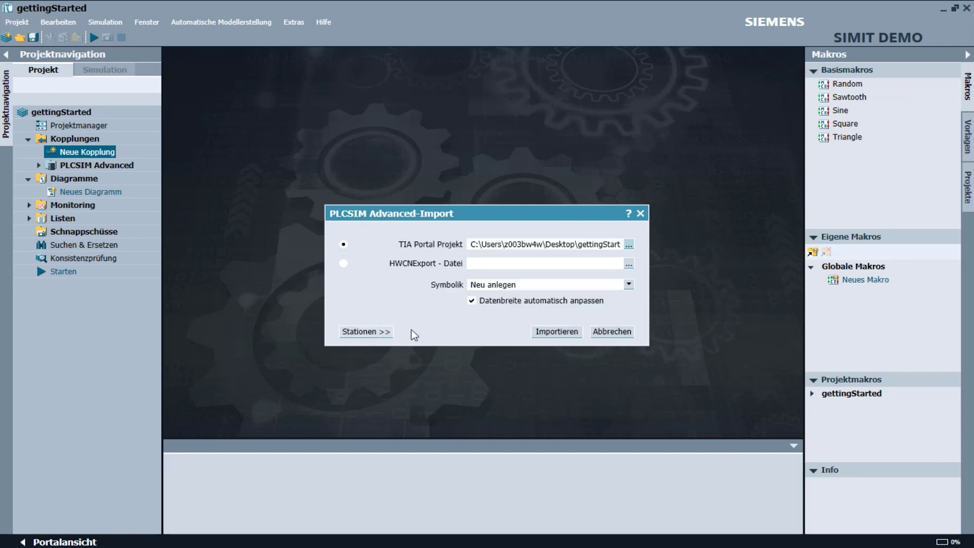
click(563, 332)
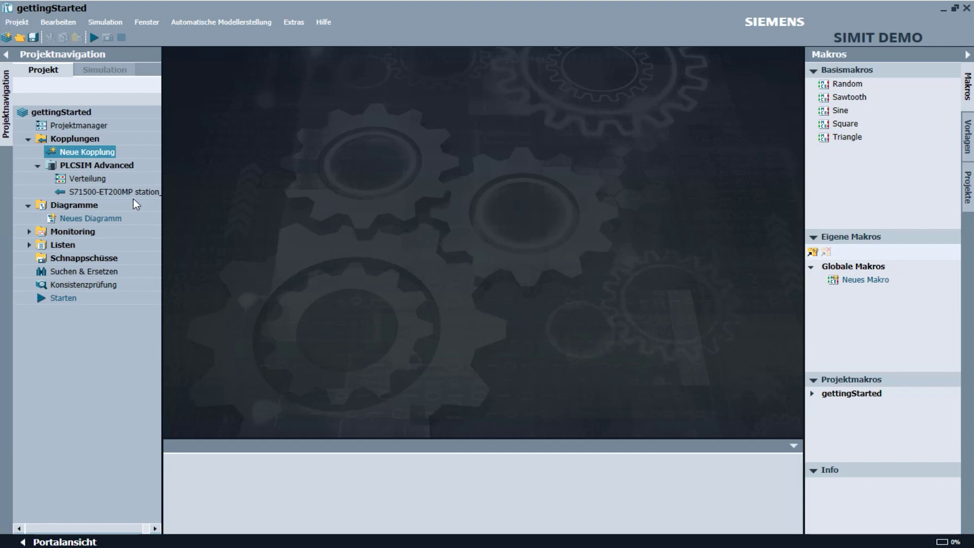
Step: Open the S71500-ET200MP station's signal table and inspect the filled input signal
double_click(110, 192)
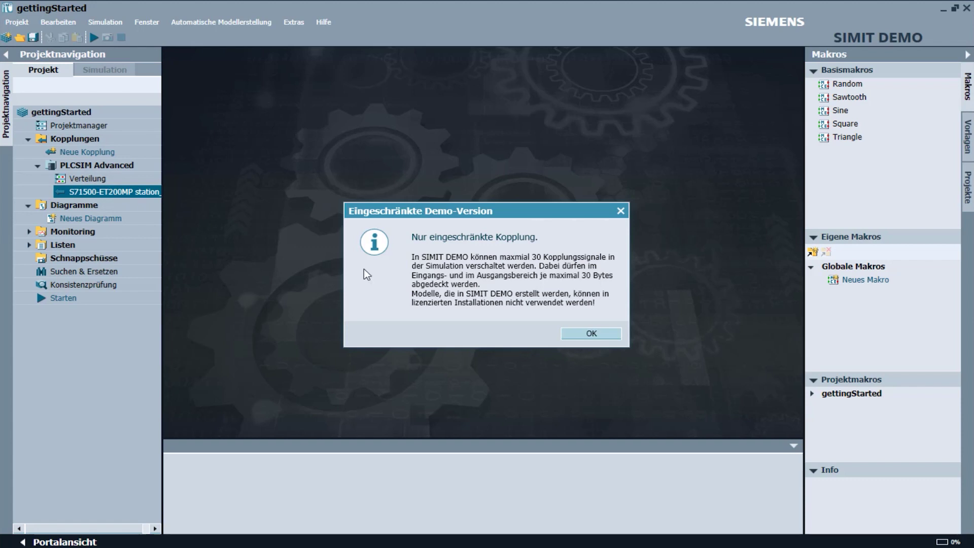
click(591, 334)
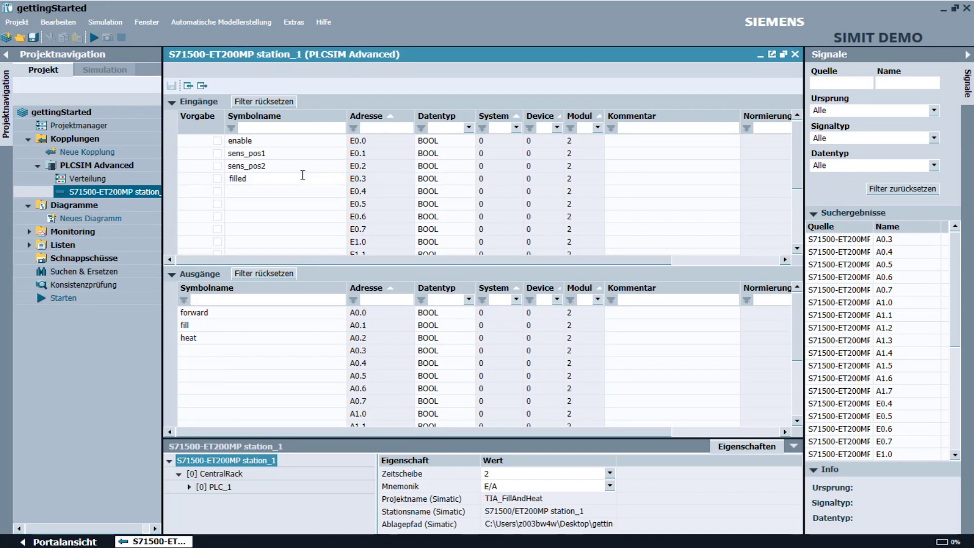
click(302, 176)
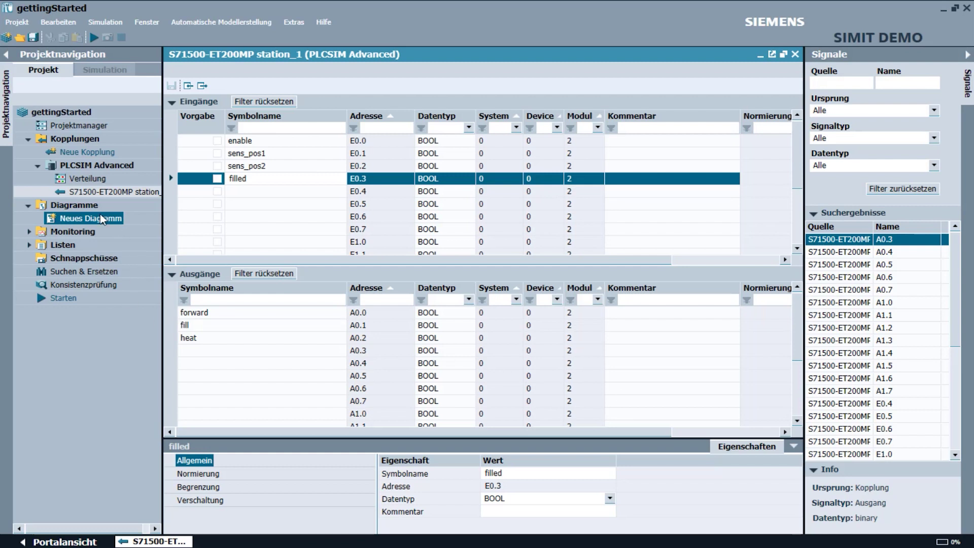
Step: Create and open a new diagram, then draw a grey conveyor bar across it
double_click(96, 222)
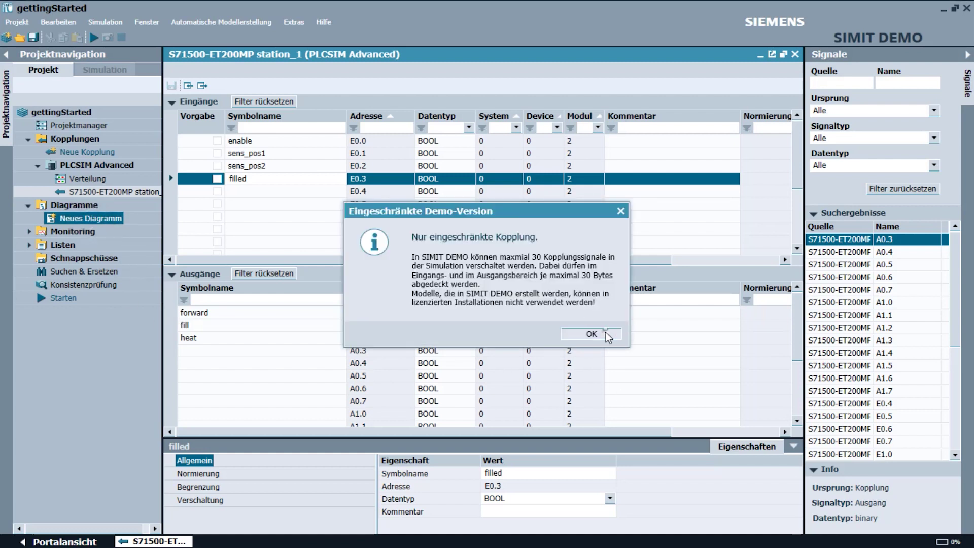
click(592, 334)
double_click(50, 231)
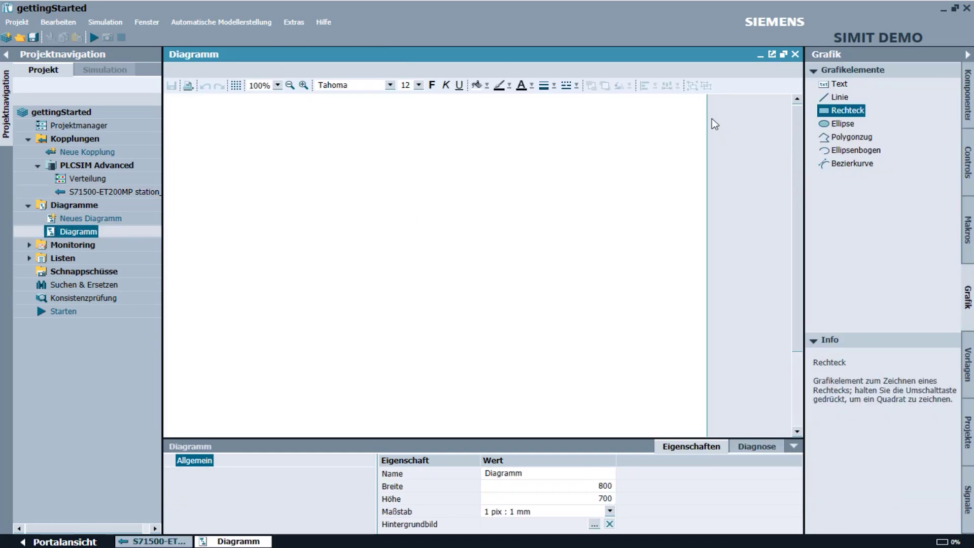
drag(845, 110, 680, 226)
click(502, 474)
click(483, 404)
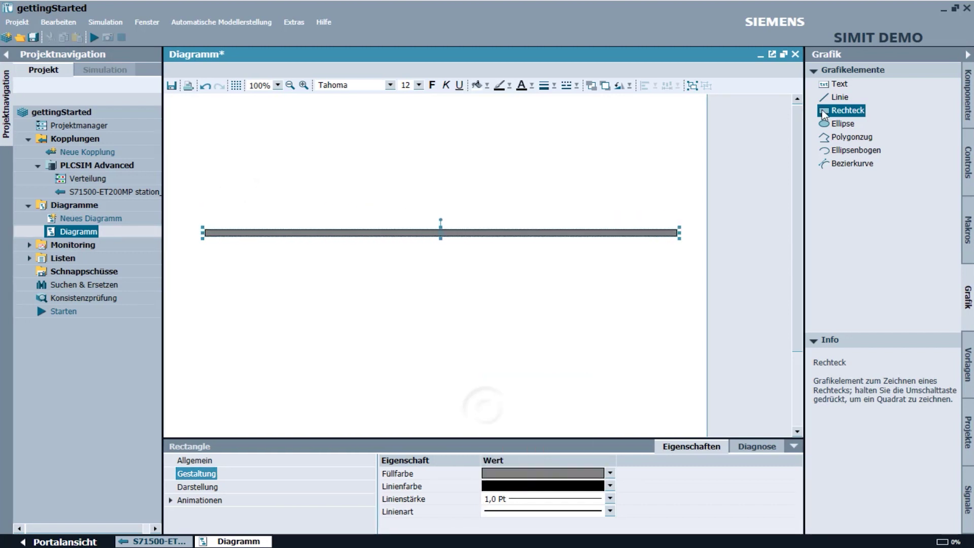
Step: Add a green box above the bar's left end and a black square near the top
drag(842, 110, 224, 227)
click(543, 473)
click(510, 406)
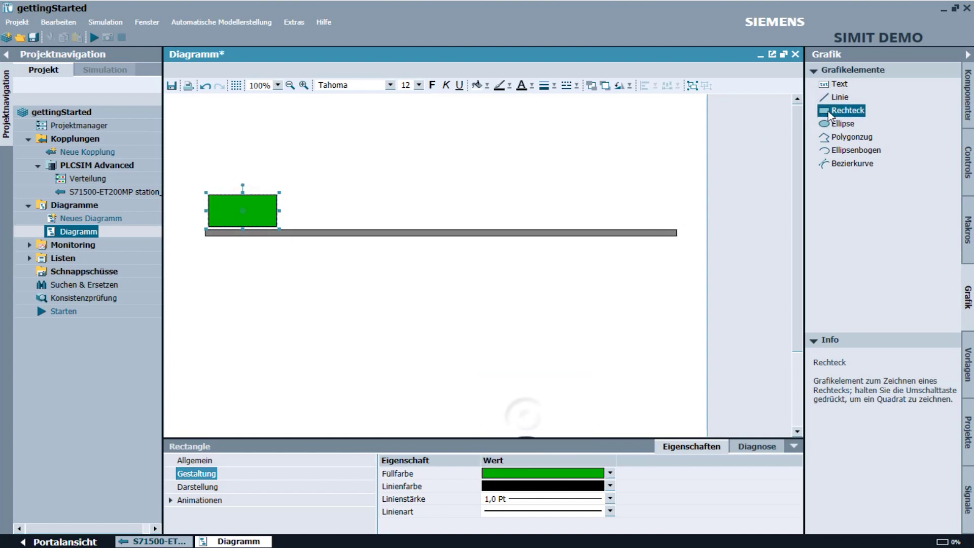
drag(842, 110, 321, 124)
click(526, 474)
click(490, 397)
Step: Add a teal ellipse below the black square and a heater-symbol rectangle on the right
drag(841, 123, 321, 163)
click(609, 473)
click(534, 421)
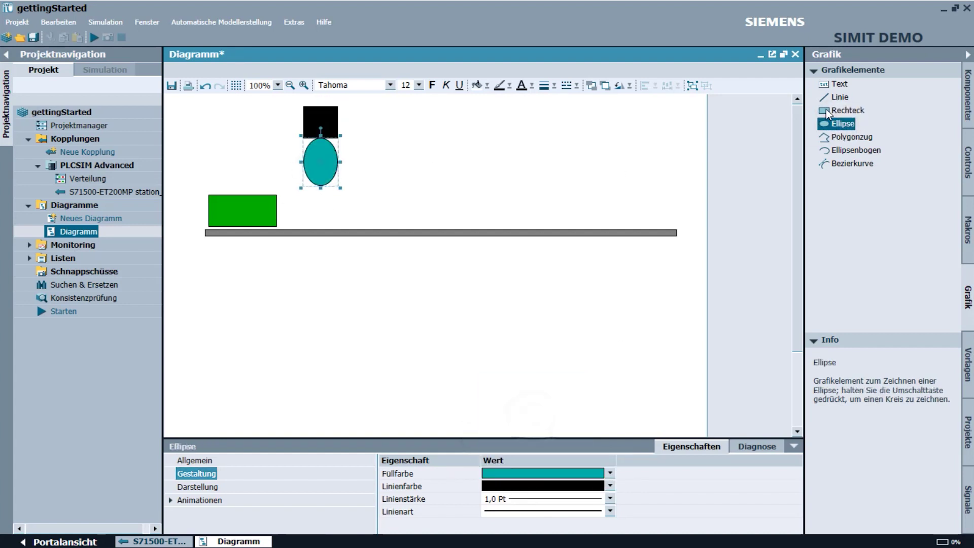
drag(842, 110, 556, 179)
click(610, 473)
click(534, 461)
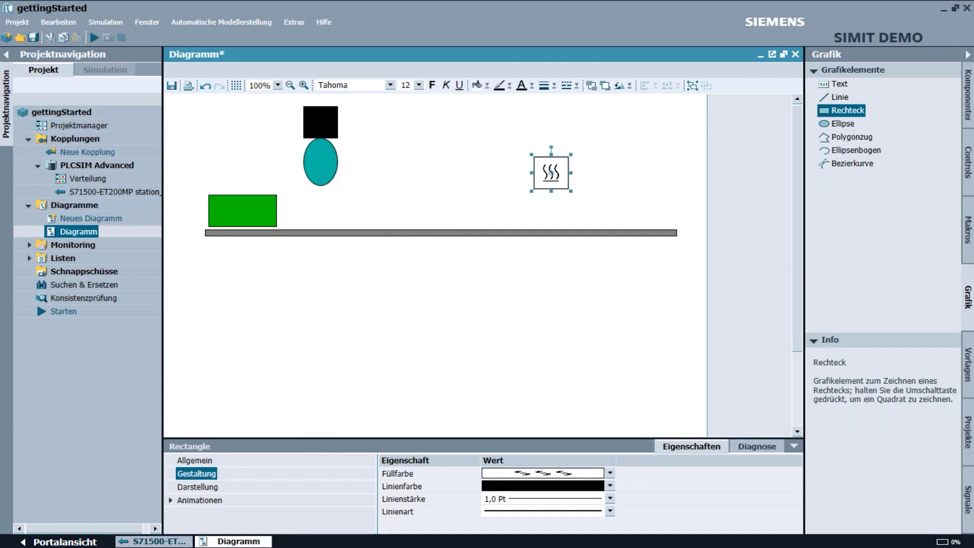
Step: Place a Ramp block below the bar and two Interval blocks to its right from STANDARD
click(968, 106)
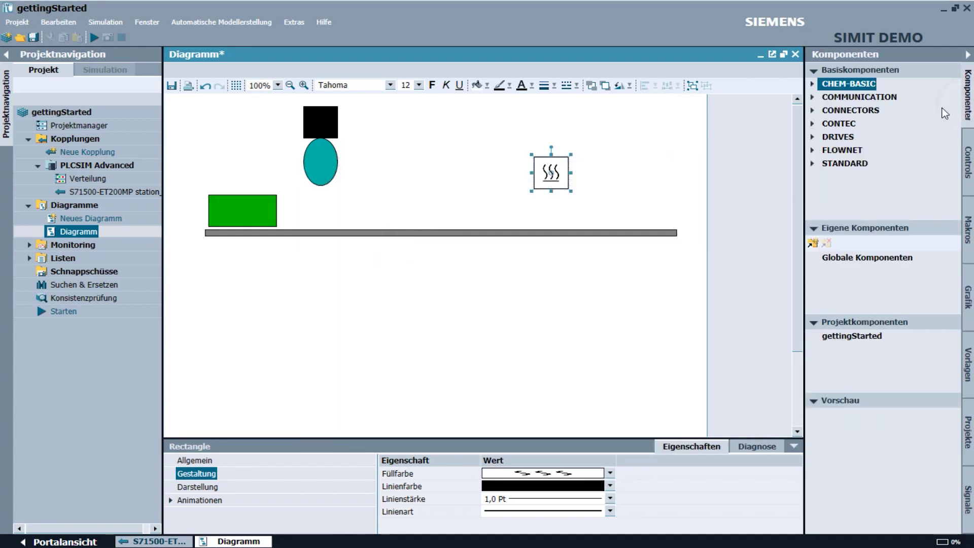
click(811, 163)
click(822, 190)
scroll(831, 187, down, 4)
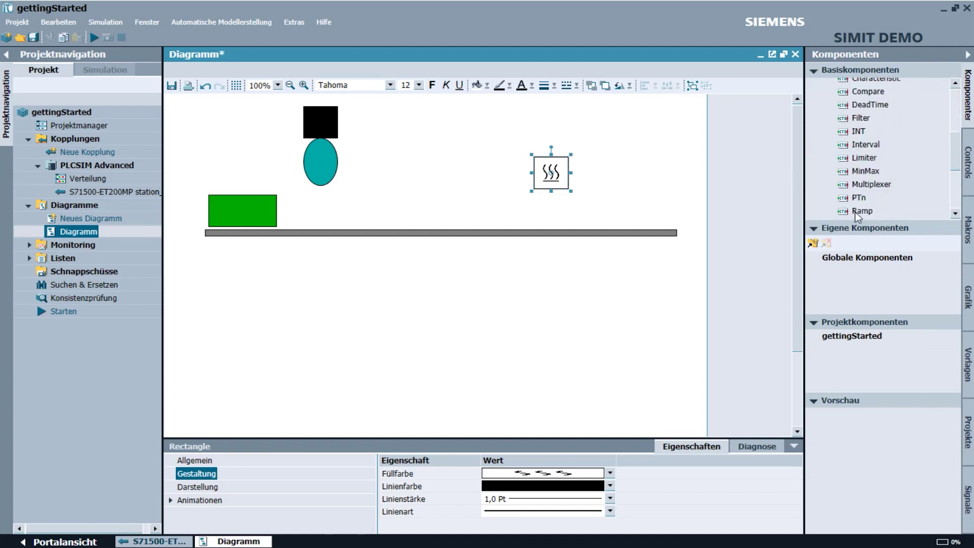
drag(858, 211, 332, 290)
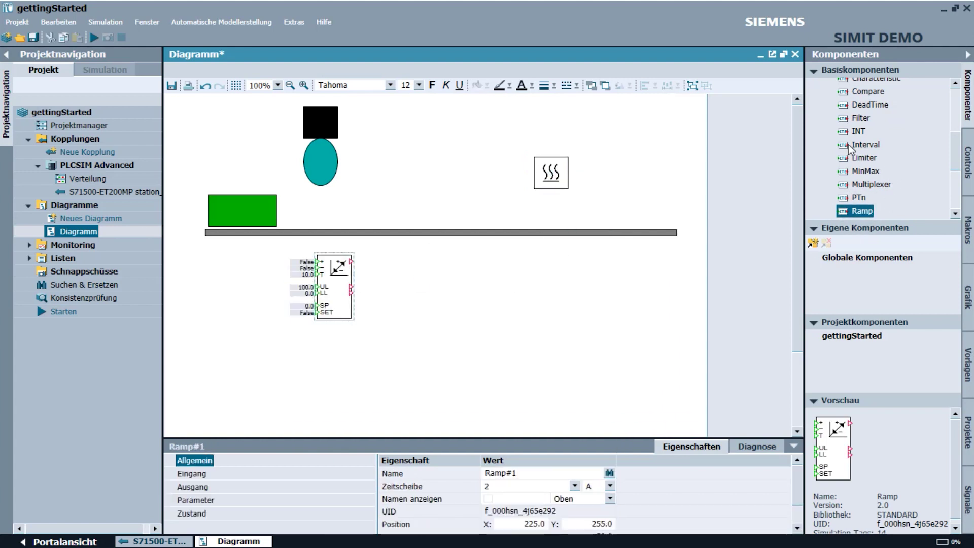
drag(850, 147, 421, 267)
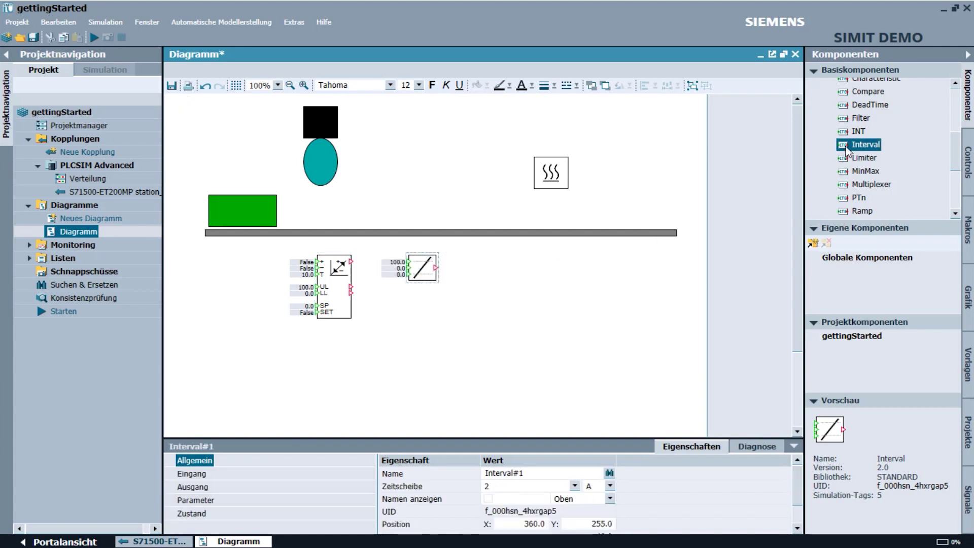
drag(844, 147, 418, 317)
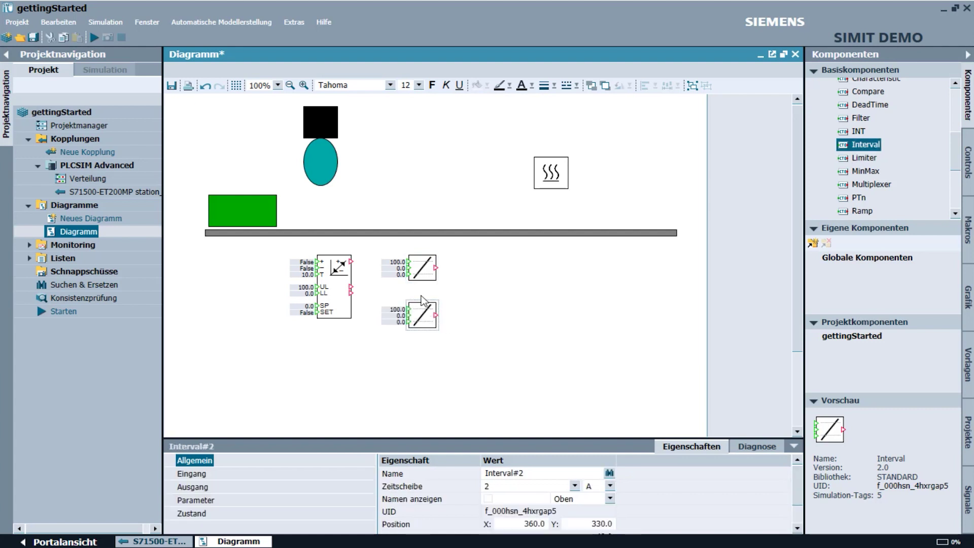
Step: Set the Interval limits to 30/20 and 80/70 and wire the Ramp output to both
double_click(396, 274)
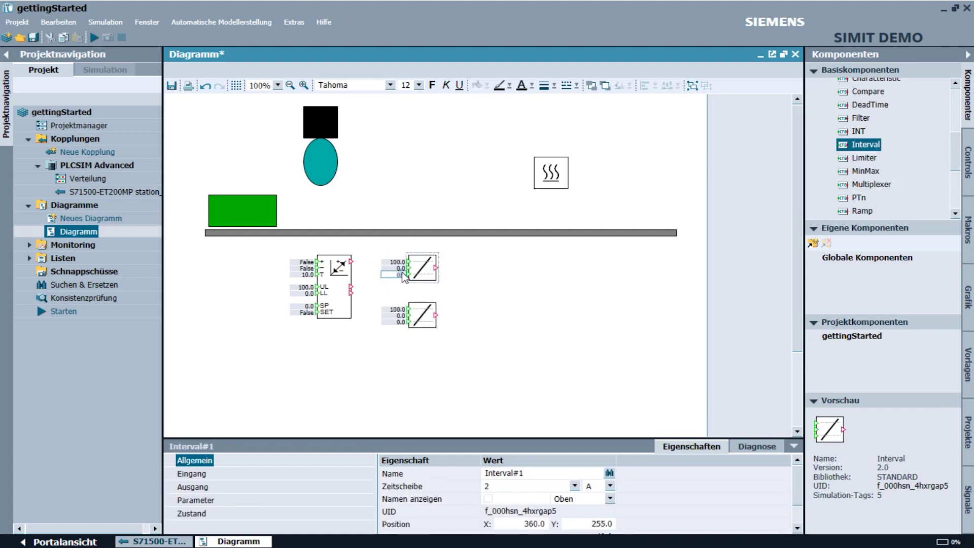
text(20)
double_click(395, 263)
text(30)
double_click(397, 322)
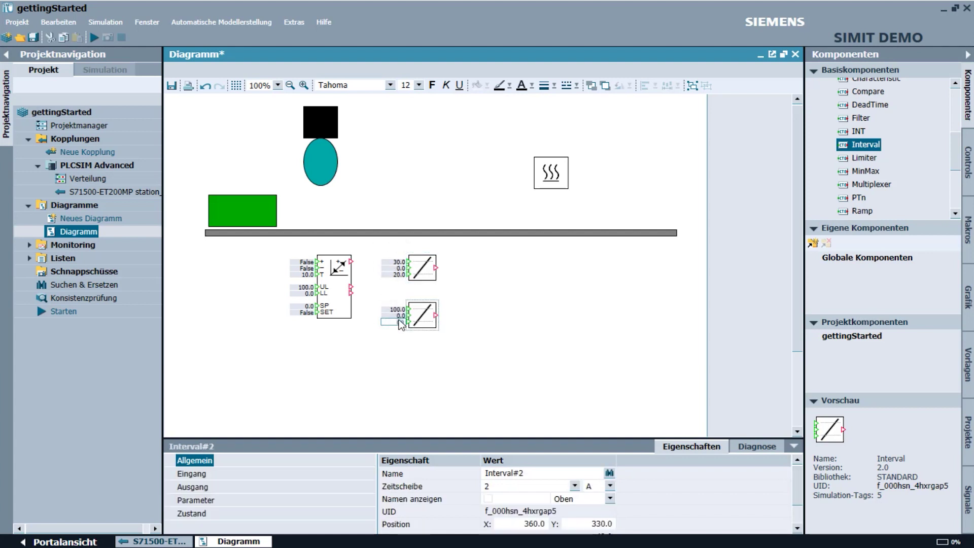
text(70)
double_click(394, 309)
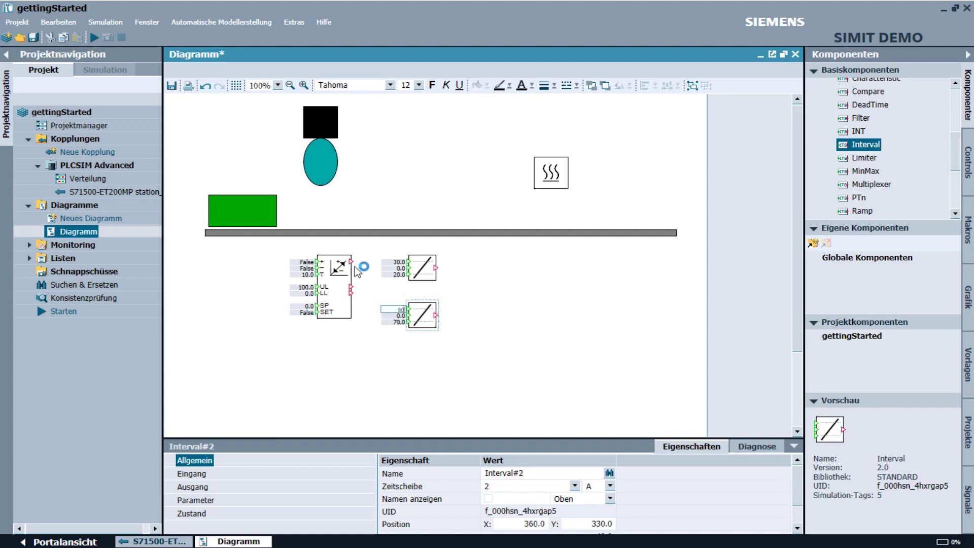
mouse_move(351, 261)
mouse_down()
mouse_move(388, 269)
mouse_move(383, 304)
mouse_move(409, 316)
mouse_up()
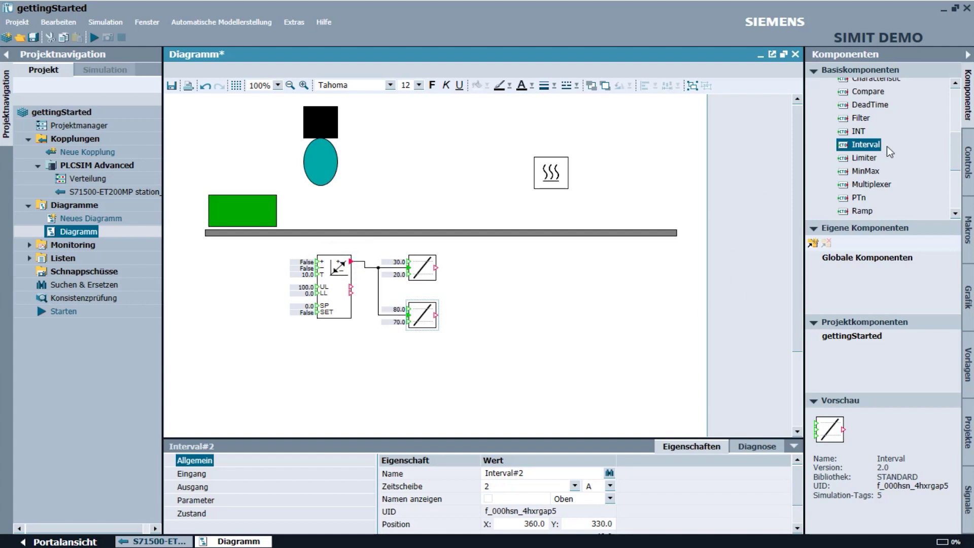
Step: Add a BinaryExtended Delay block below the Ramp with T_ON set to 2
scroll(887, 146, up, 3)
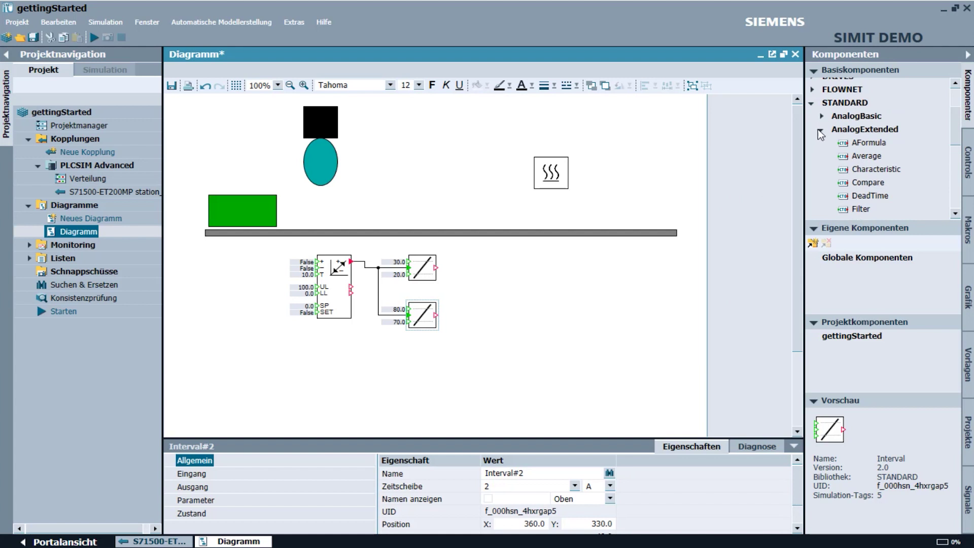
click(820, 130)
click(821, 155)
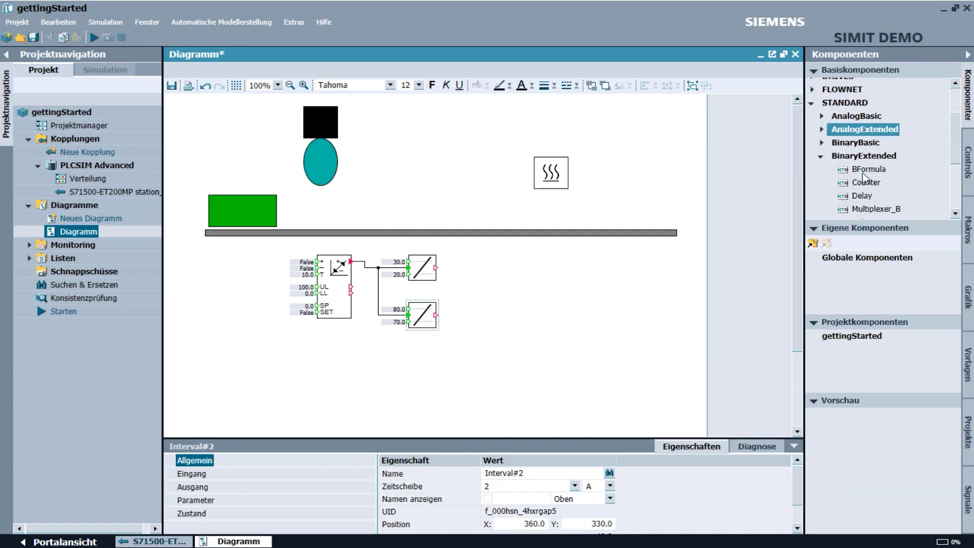
scroll(869, 182, down, 2)
drag(862, 134, 359, 369)
click(327, 369)
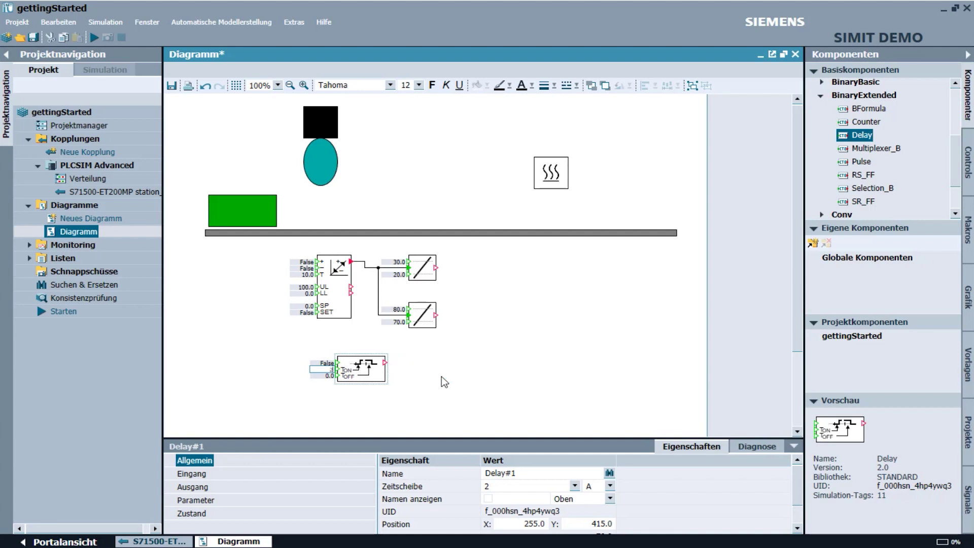
text(2)
key(Return)
Step: Attach forward to the Ramp input and sens_pos1, sens_pos2 to the Interval outputs
click(969, 499)
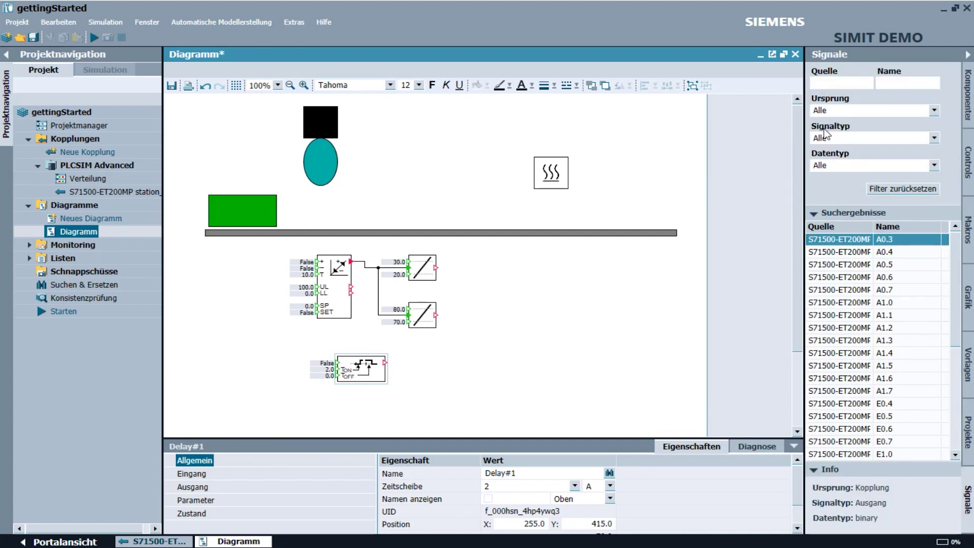
click(864, 85)
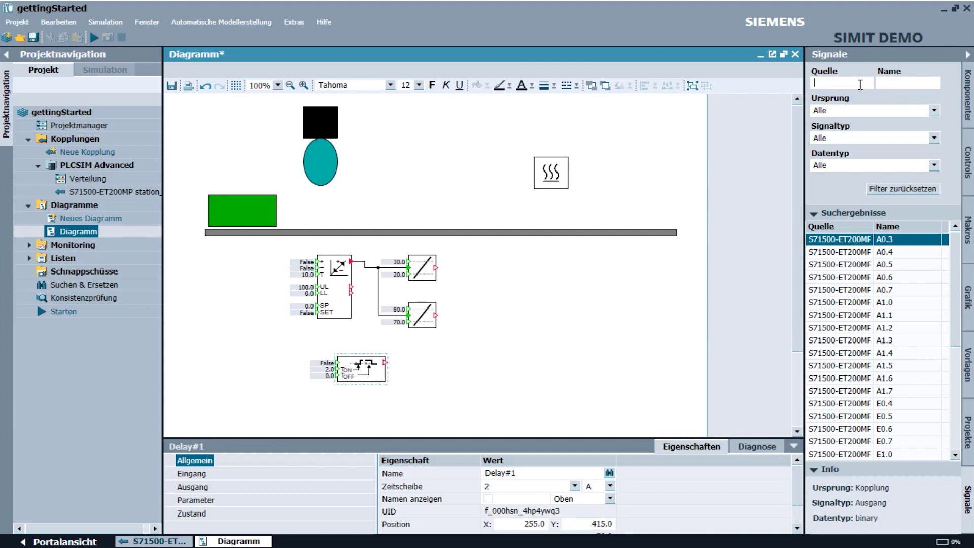
scroll(889, 355, down, 5)
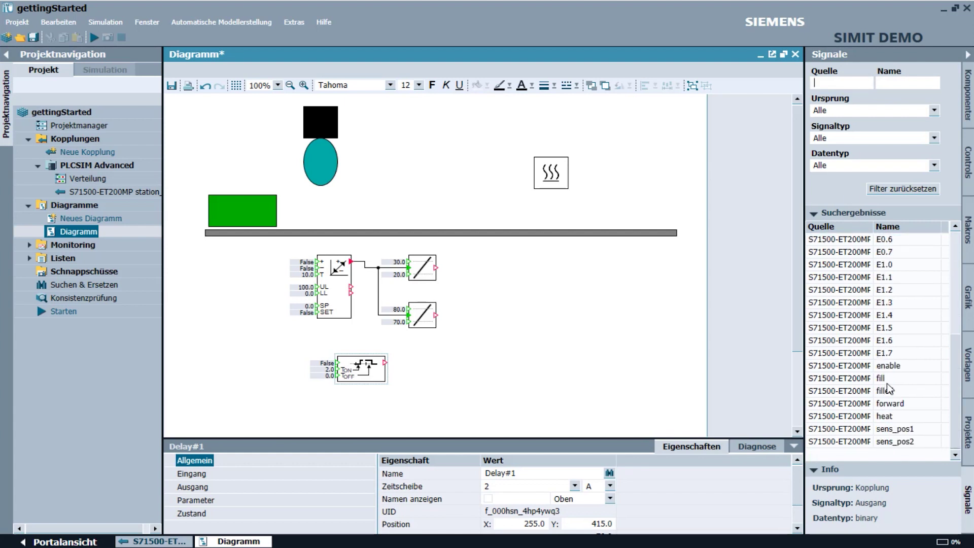
drag(857, 399, 279, 269)
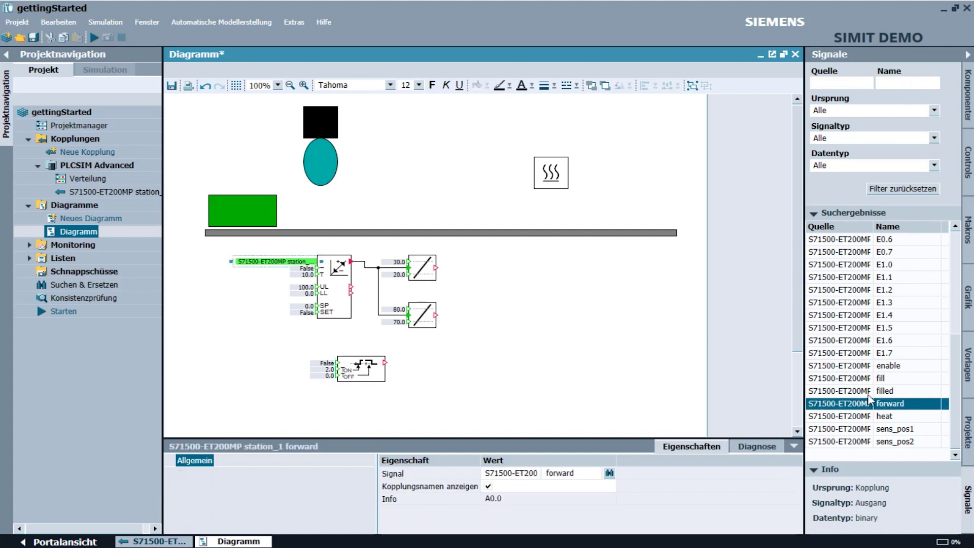
drag(875, 430, 475, 272)
drag(877, 442, 891, 448)
drag(646, 380, 488, 326)
Step: Wire fill and filled to the Delay, loop the Ramp output to SET, and place enable
drag(840, 378, 307, 374)
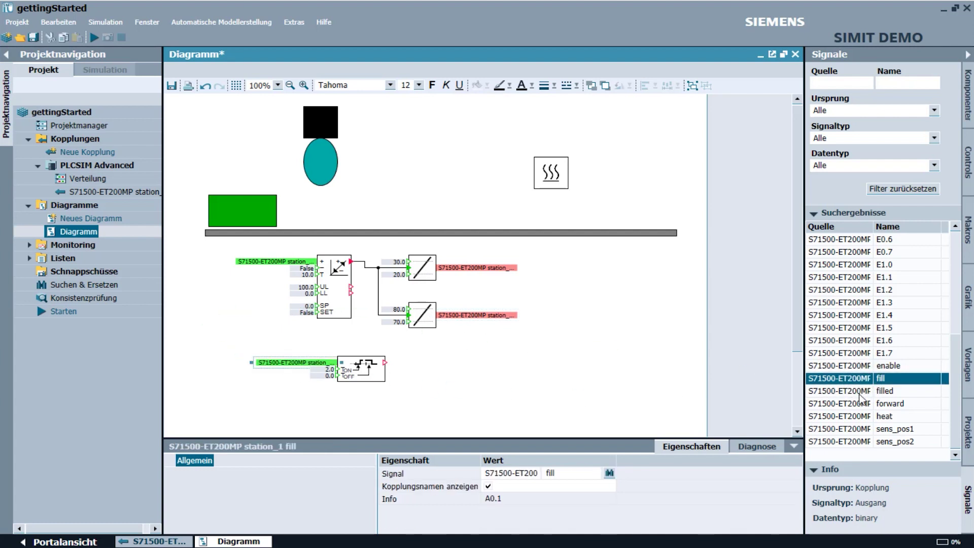
drag(863, 391, 426, 369)
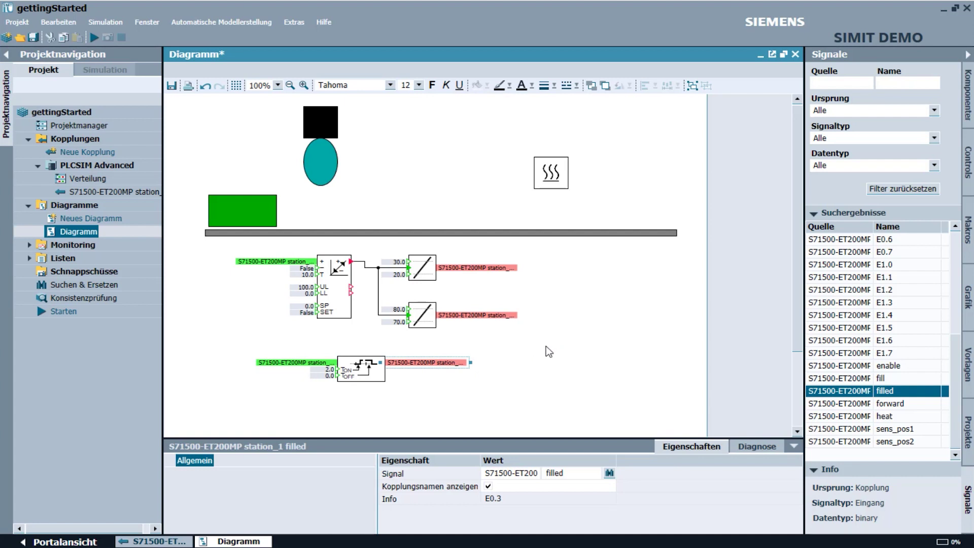
drag(350, 290, 304, 312)
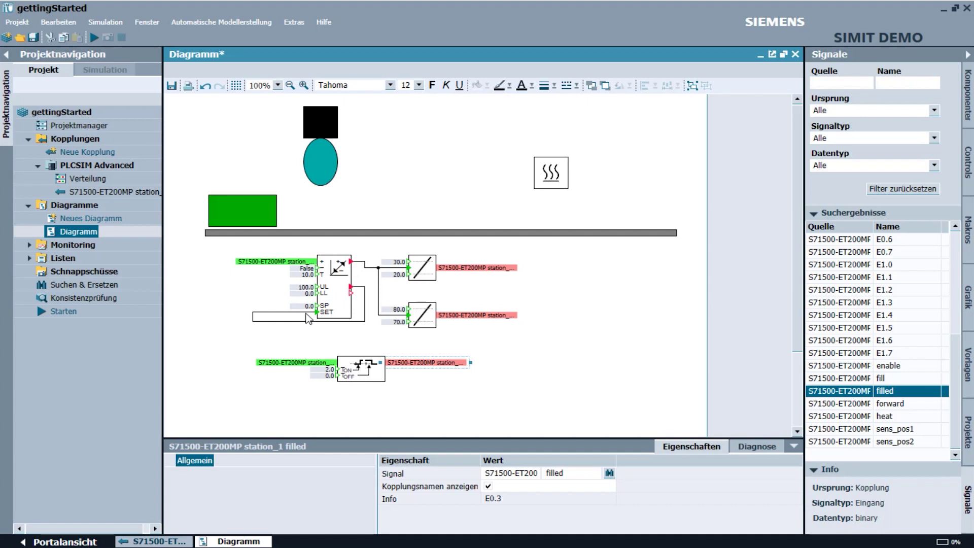
drag(816, 366, 236, 124)
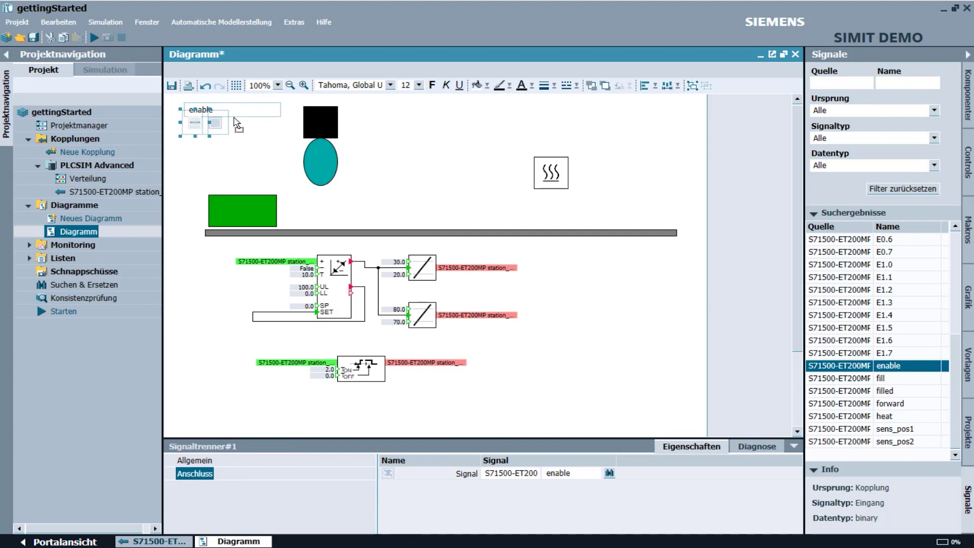
Step: Save the project and give the green box a 590-unit X movement driven by Ramp#1 Y_Normed
click(33, 37)
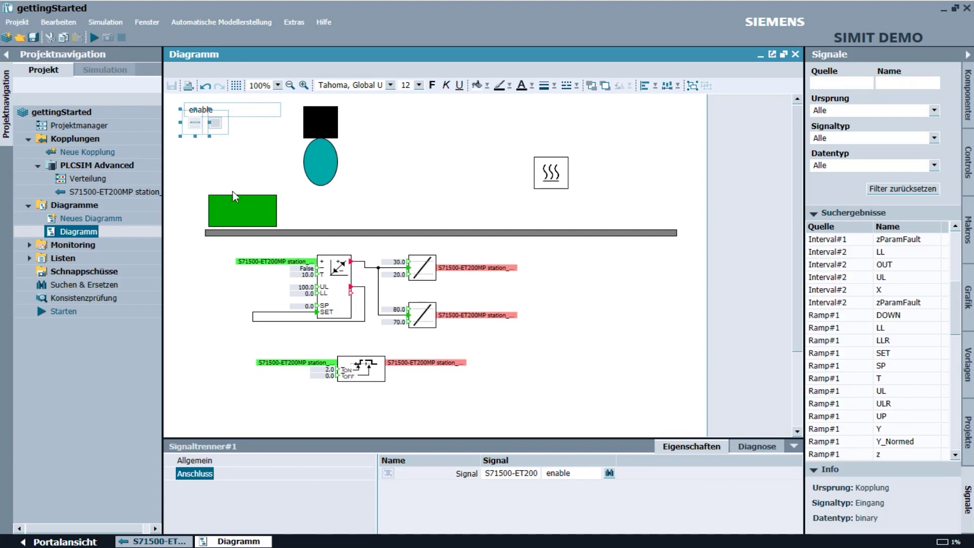
click(260, 212)
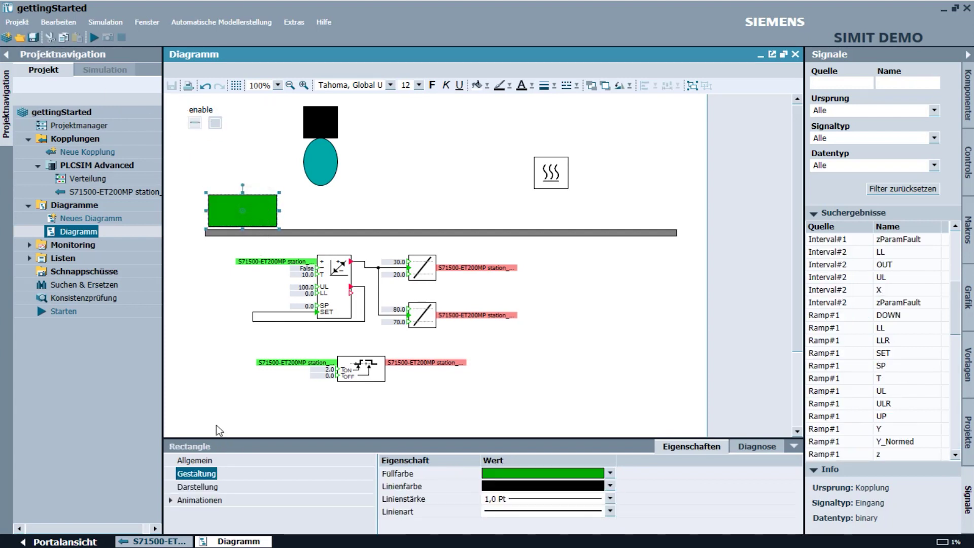
click(169, 500)
double_click(204, 514)
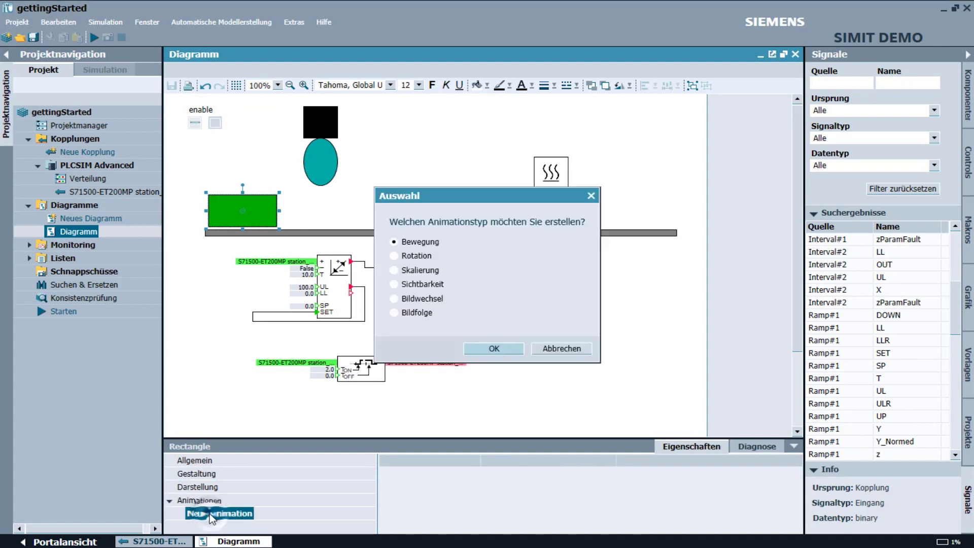
click(495, 348)
drag(347, 197, 661, 210)
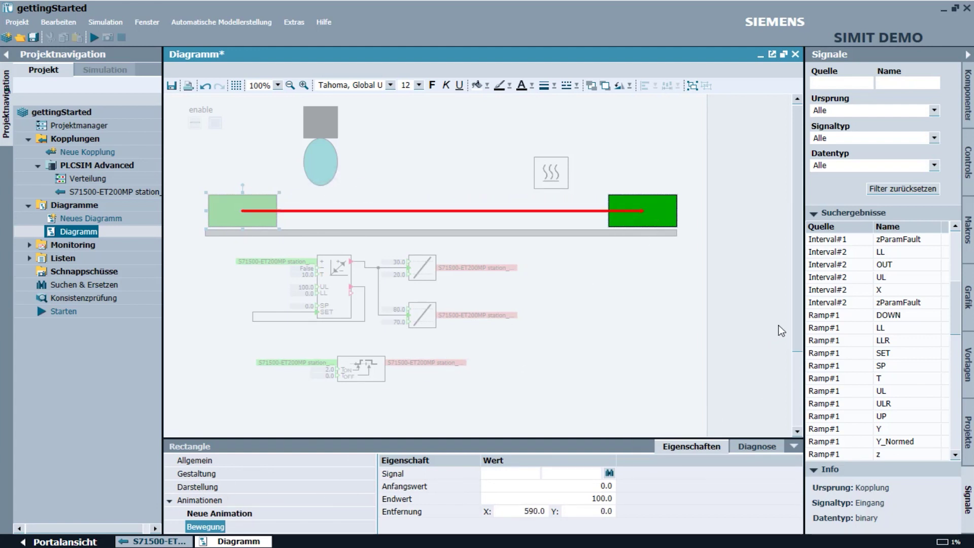
click(834, 443)
drag(835, 443, 528, 476)
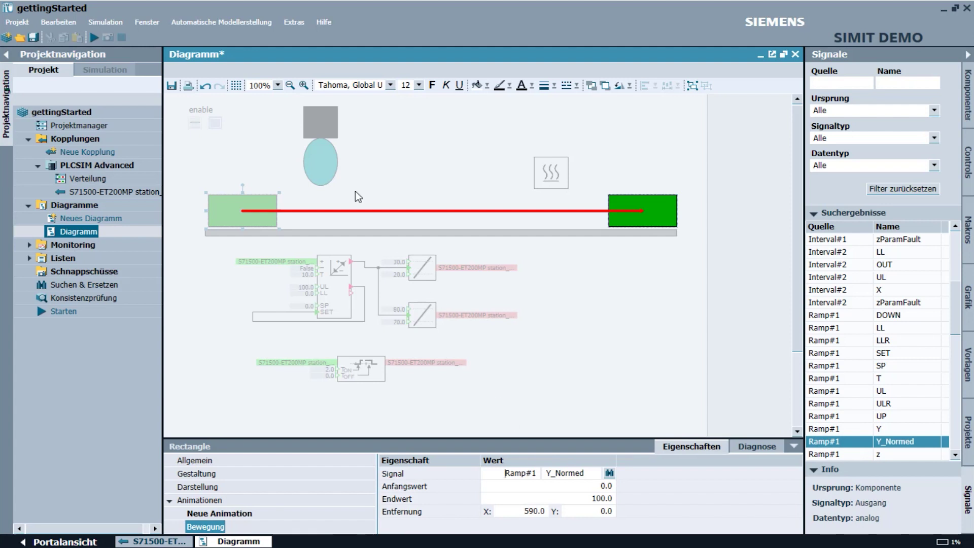
Step: Give the teal ellipse a visibility animation driven by the fill signal
click(321, 175)
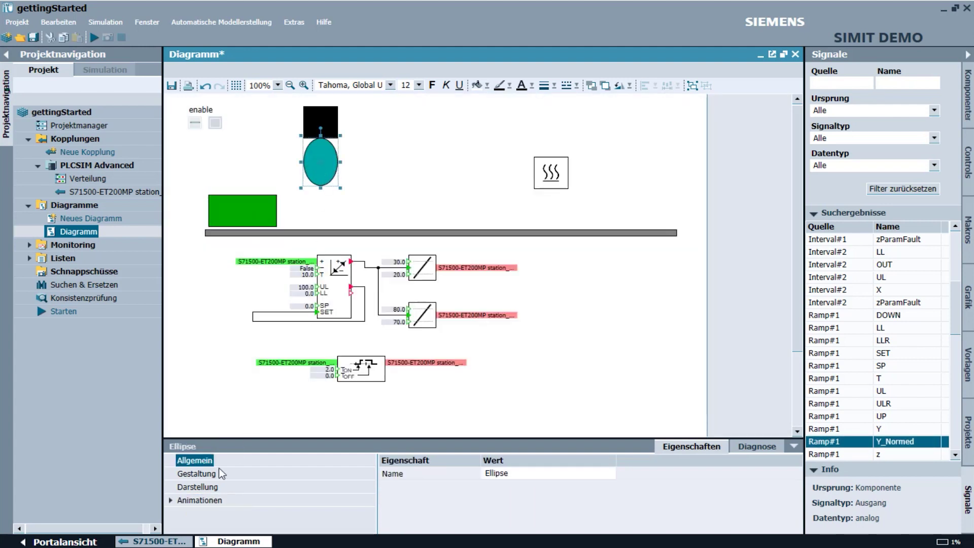
click(172, 499)
double_click(203, 513)
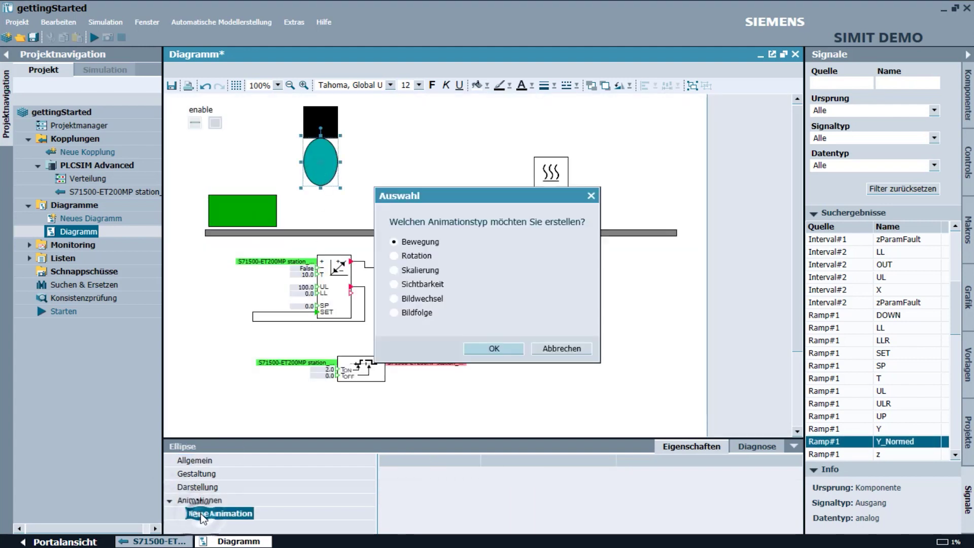
click(427, 284)
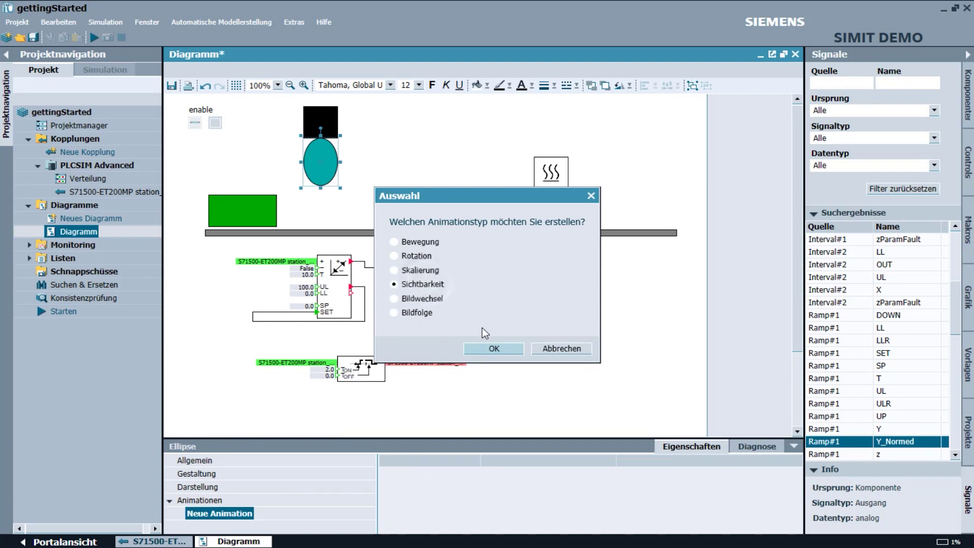
click(511, 349)
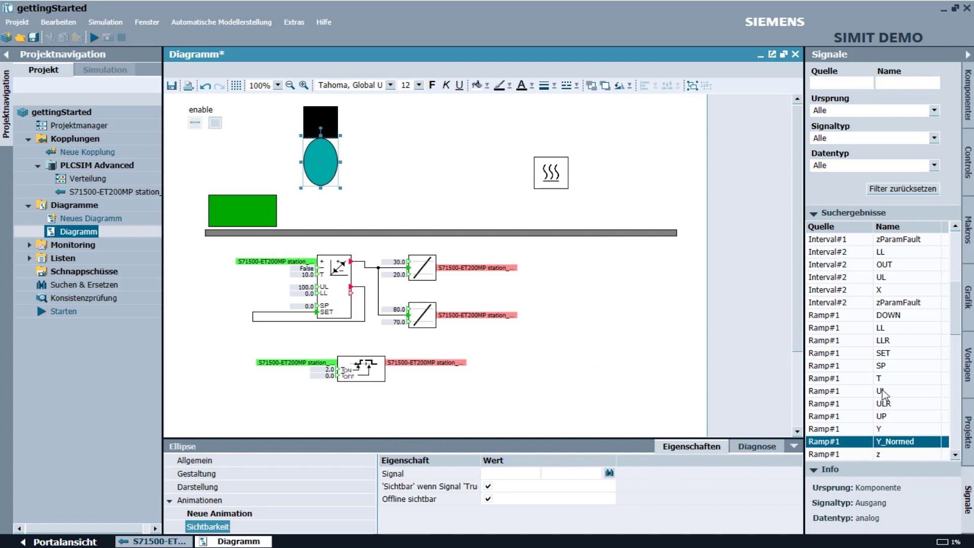
scroll(882, 394, down, 10)
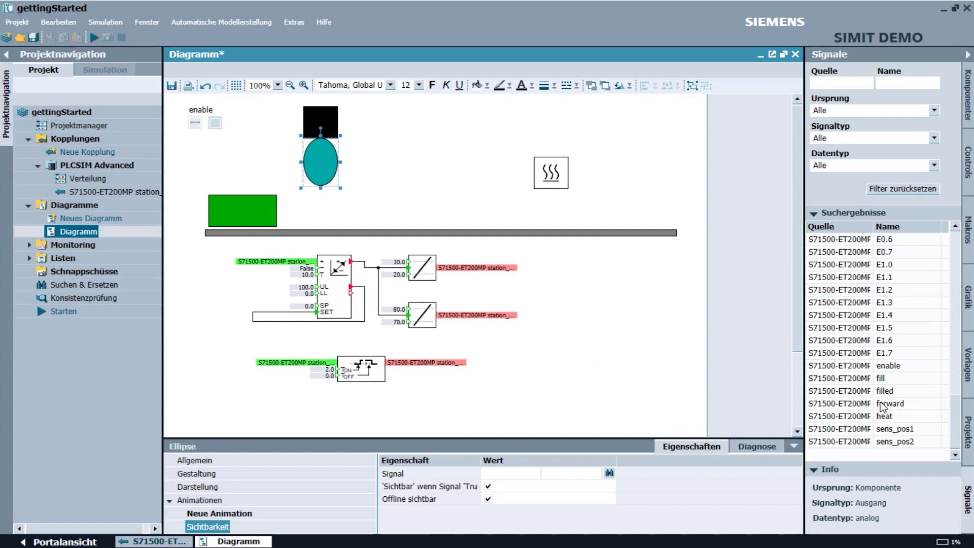
drag(880, 377, 522, 482)
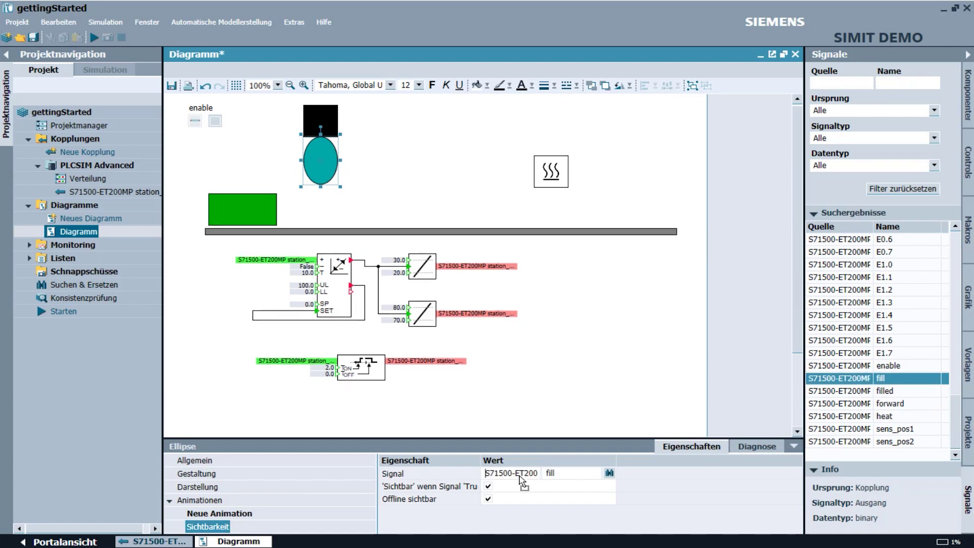
Step: Give the heater symbol a visibility animation driven by the heat signal
click(550, 180)
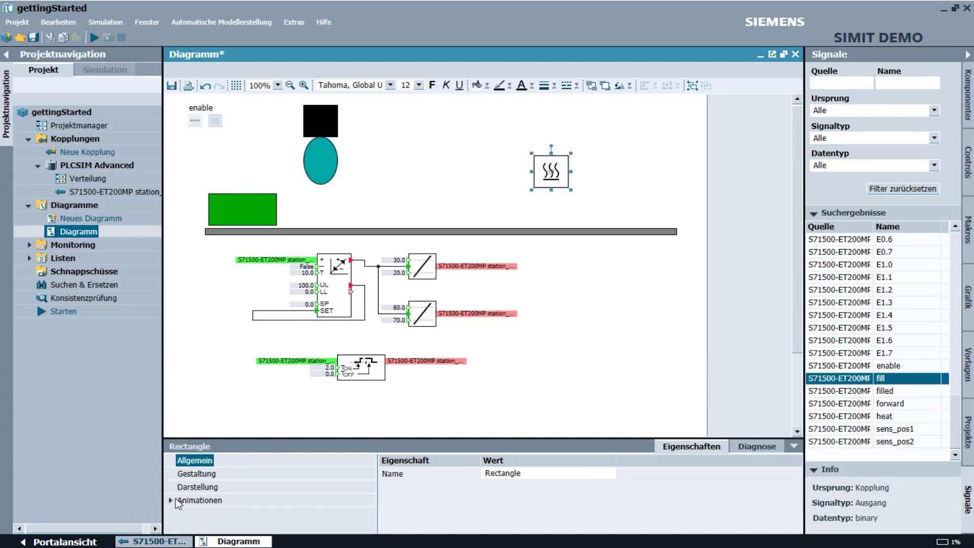
double_click(201, 515)
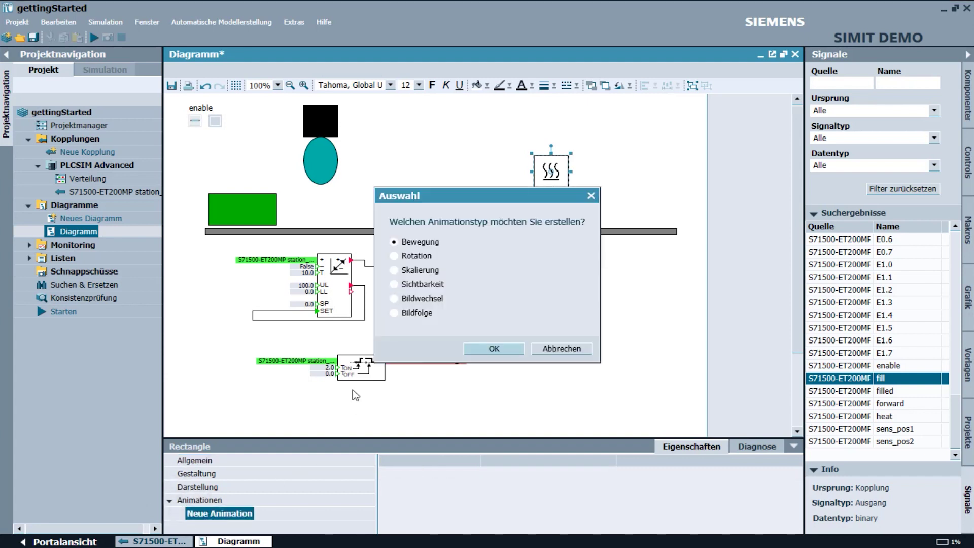
click(431, 285)
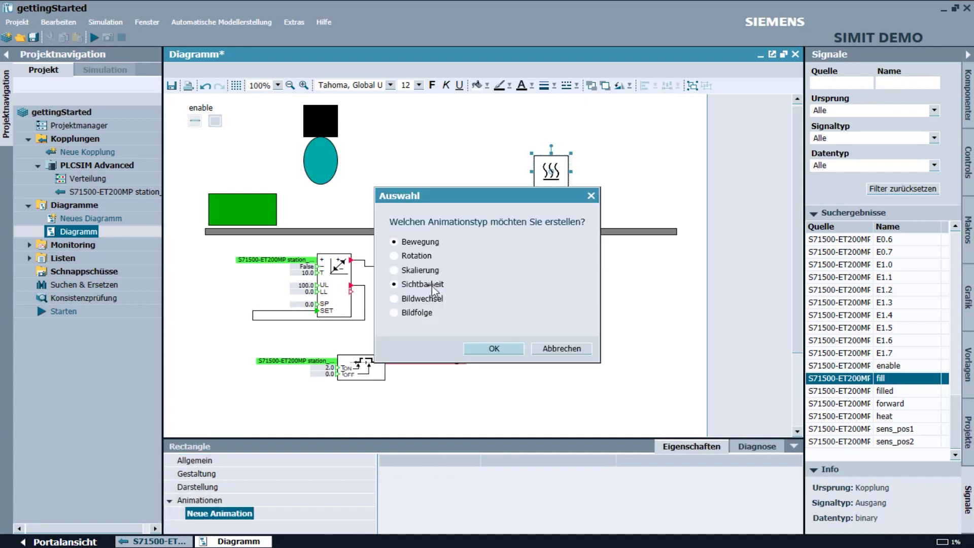
click(492, 350)
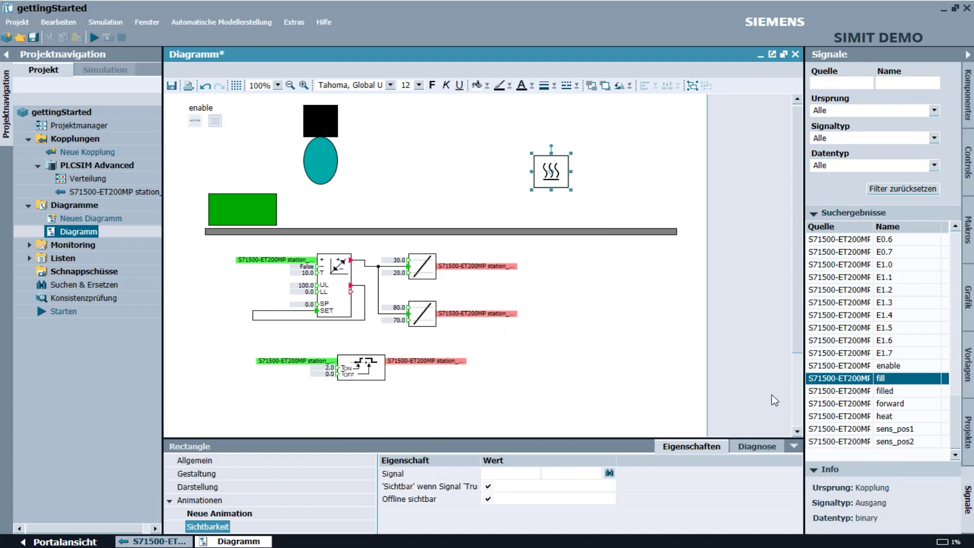
drag(836, 417, 579, 475)
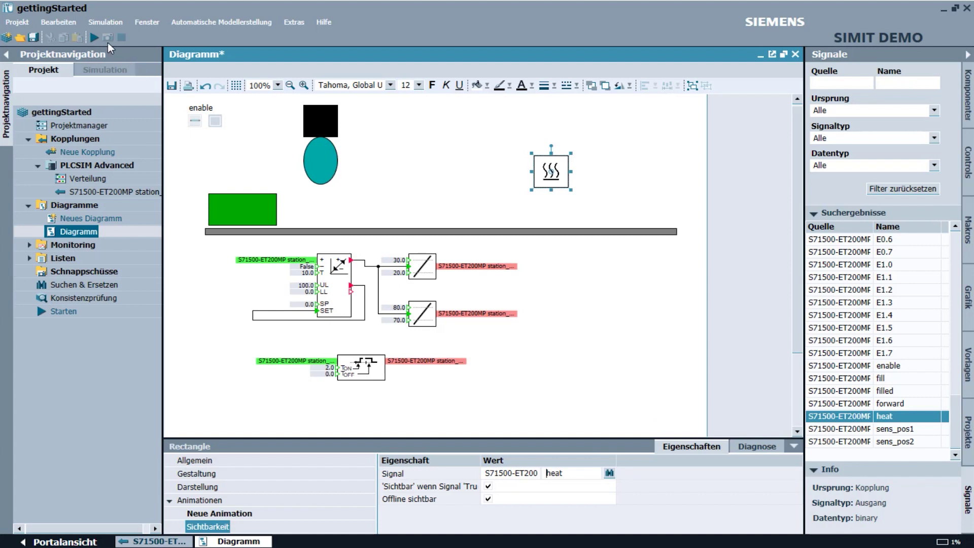
Step: Save the diagram and start the simulation, acknowledging the SIMIT DEMO runtime limit notice
click(33, 38)
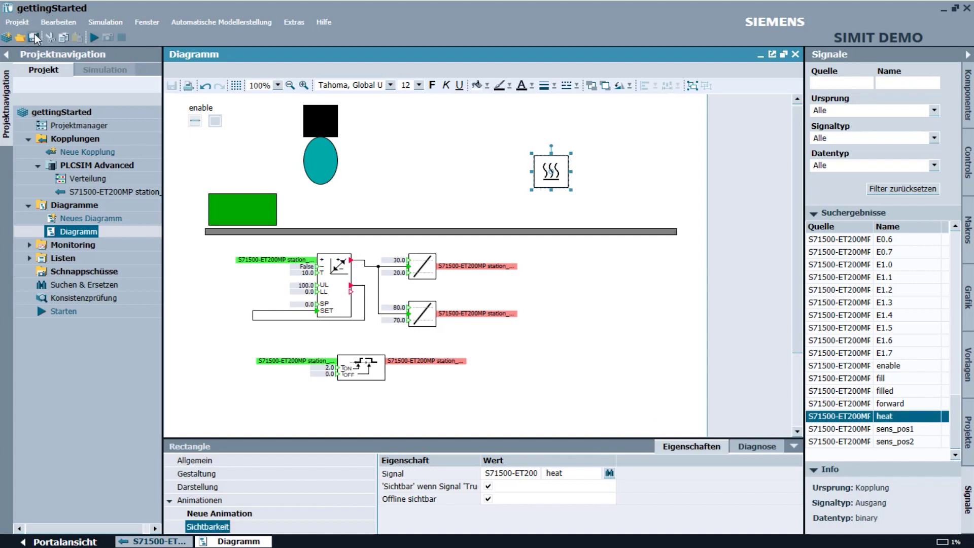
click(94, 37)
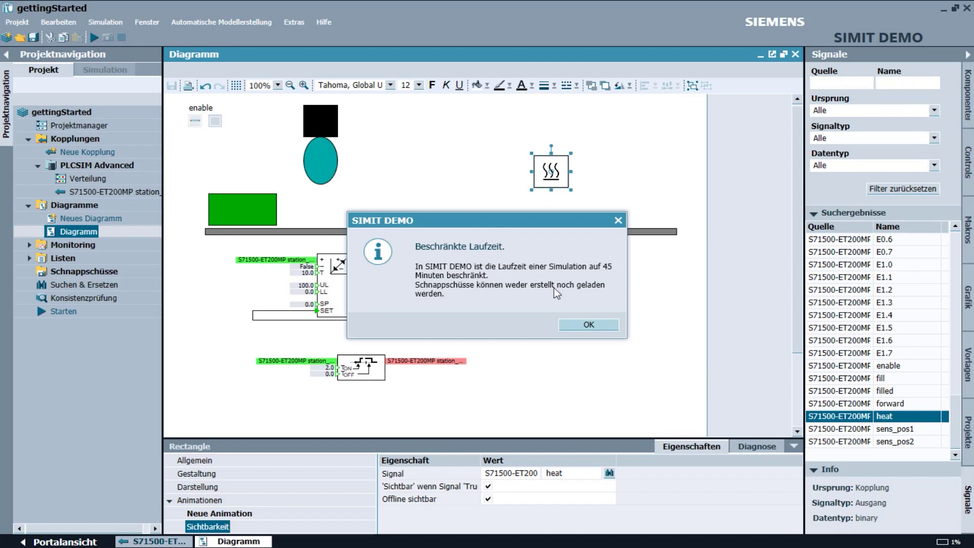
click(589, 328)
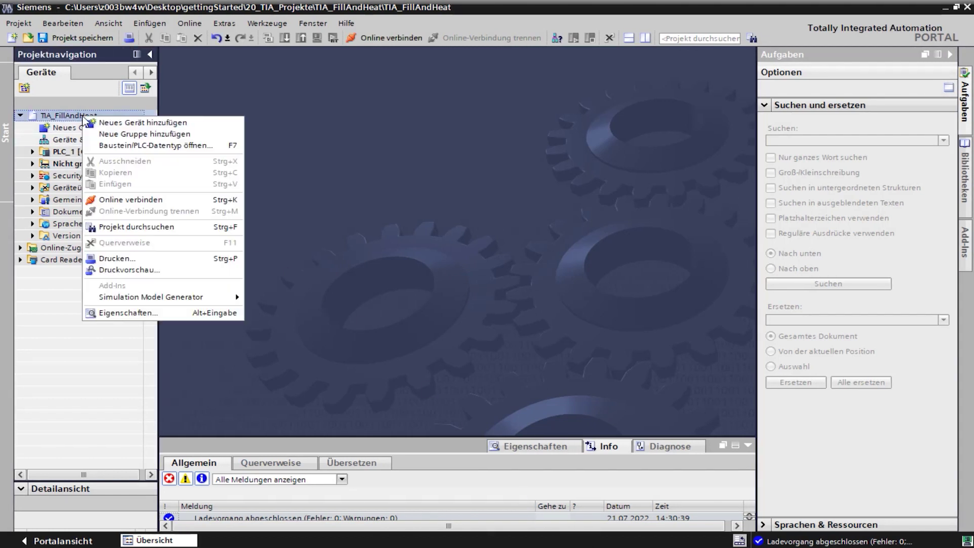
Step: In TIA_FillAndHeat's properties, enable 'Beim Übersetzen von Bausteinen Simulierbarkeit unterstützen' under Schutz
right_click(86, 120)
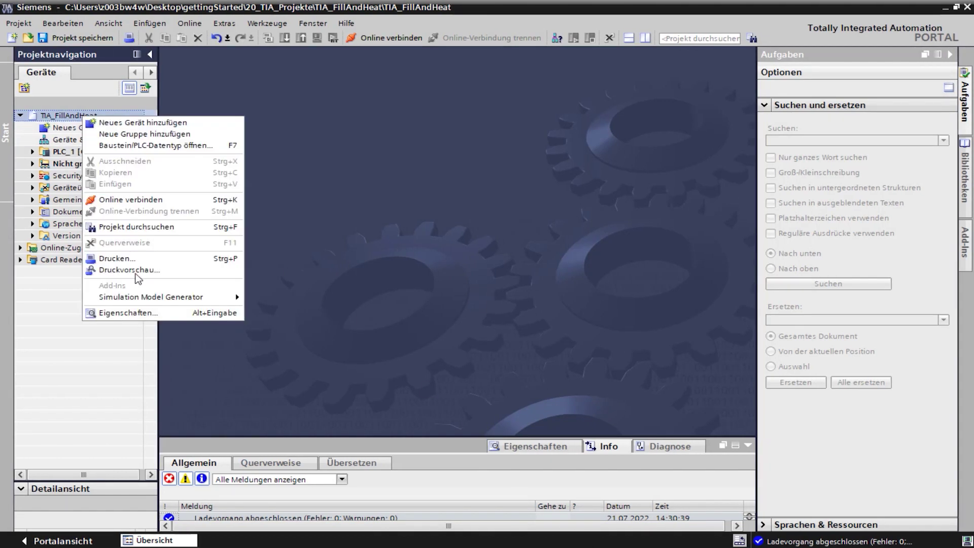
click(142, 313)
click(328, 164)
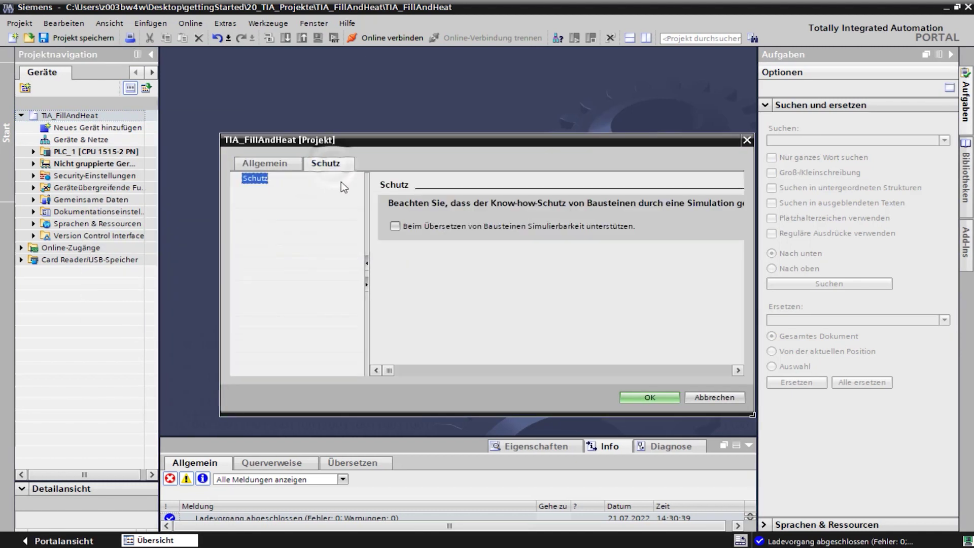
click(395, 227)
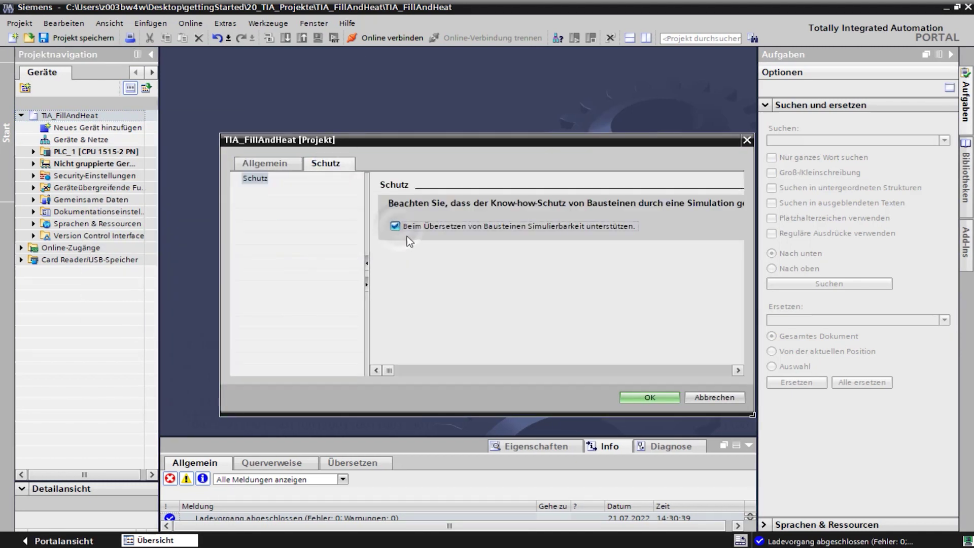
click(650, 398)
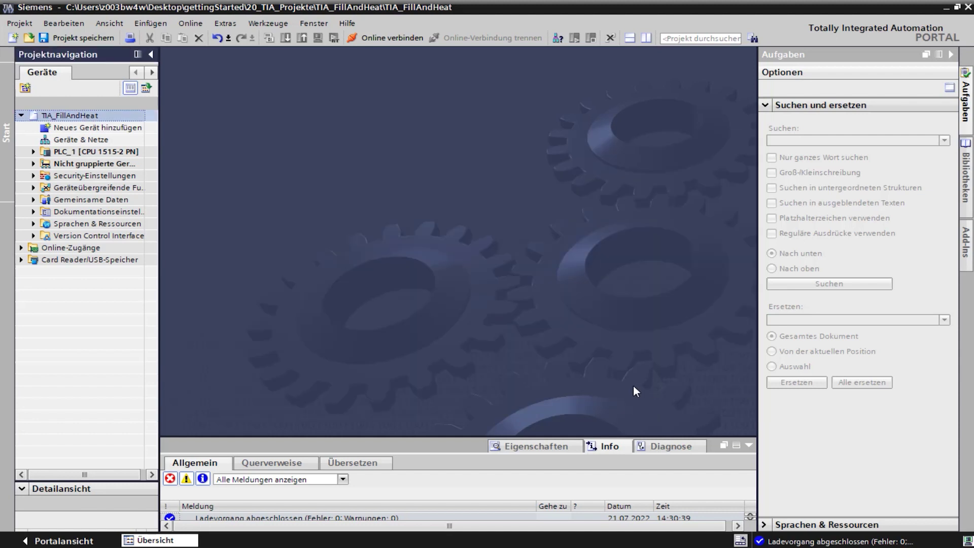
Step: Download the program to PLC_1, trusting its certificate, with the post-load action set to Baugruppe starten
click(119, 151)
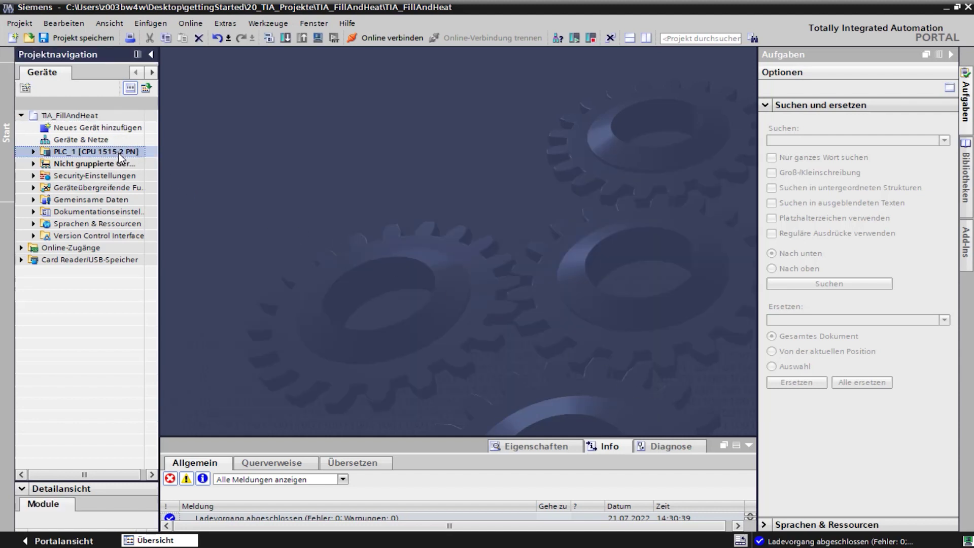
click(285, 38)
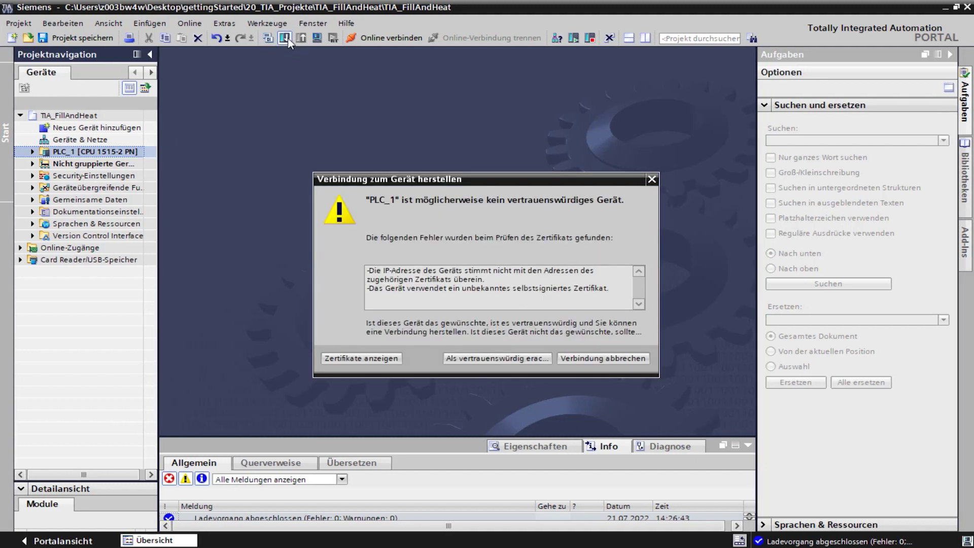
click(486, 357)
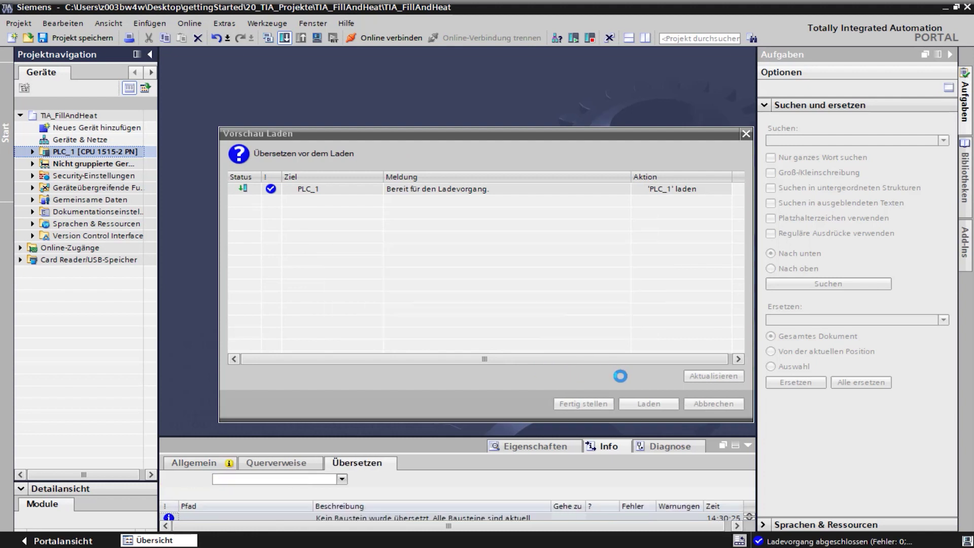
click(645, 403)
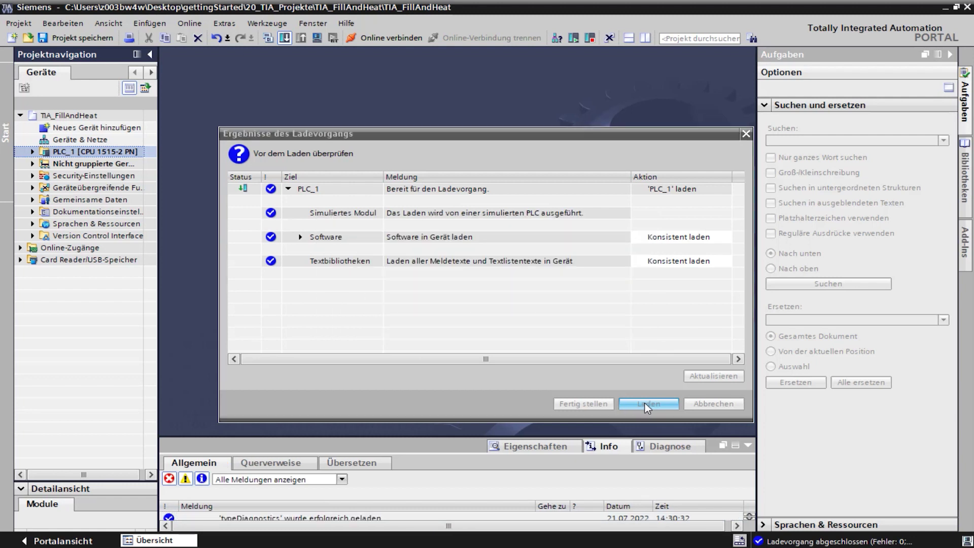
click(670, 217)
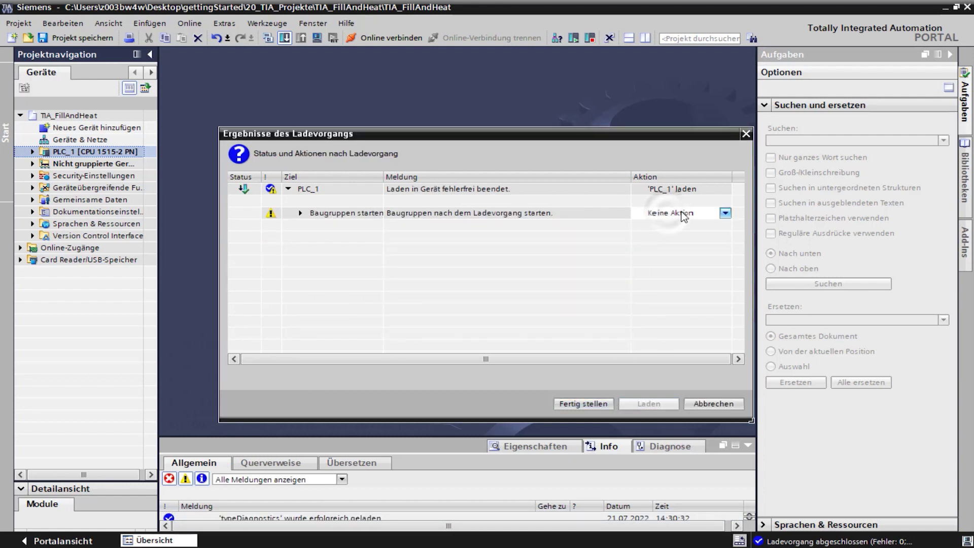
click(670, 215)
click(679, 231)
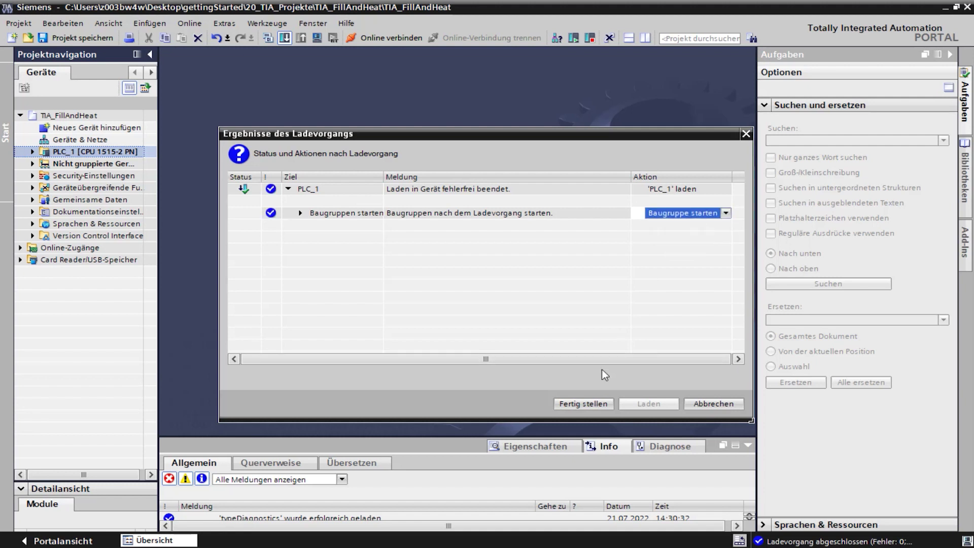
click(585, 406)
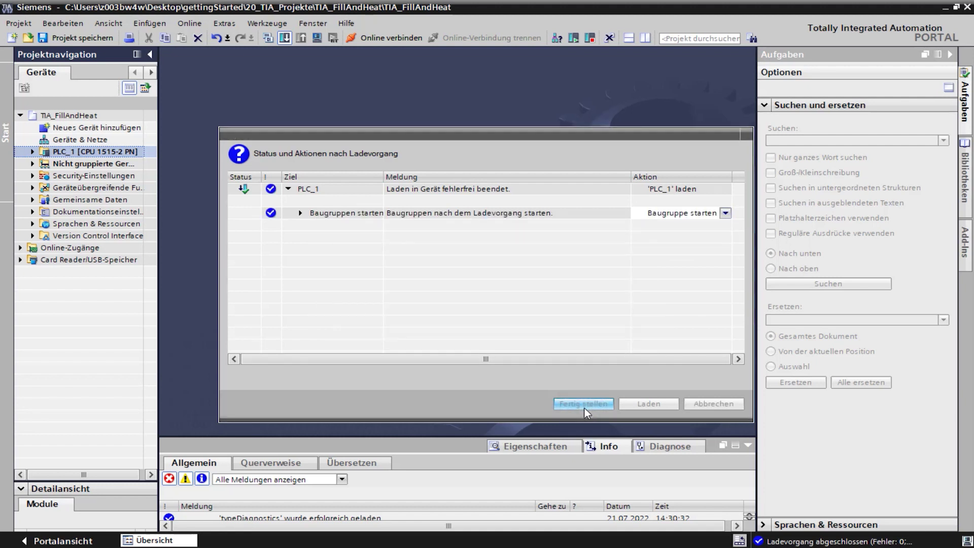
Step: Return to the running SIMIT diagram and turn on the enable button to start the conveyor
mouse_move(540, 546)
click(539, 504)
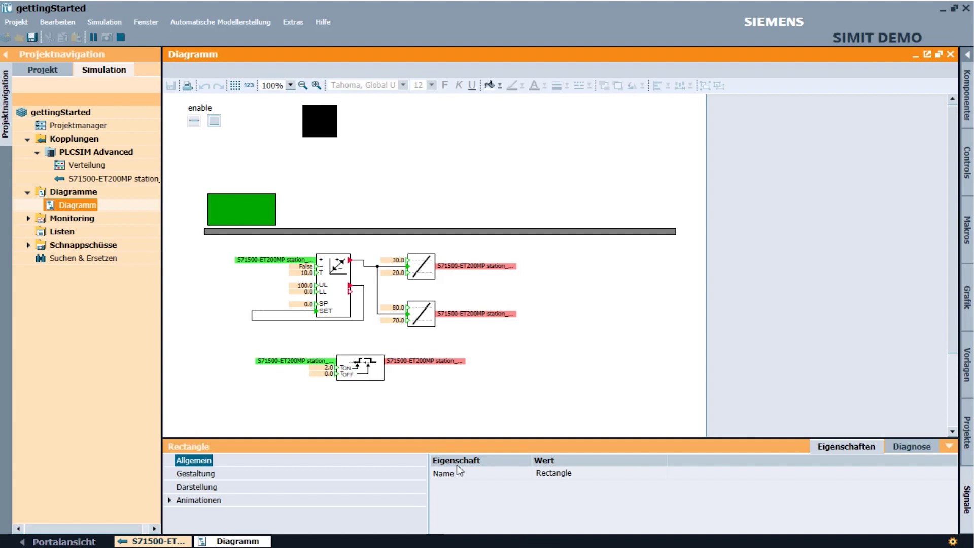
click(215, 121)
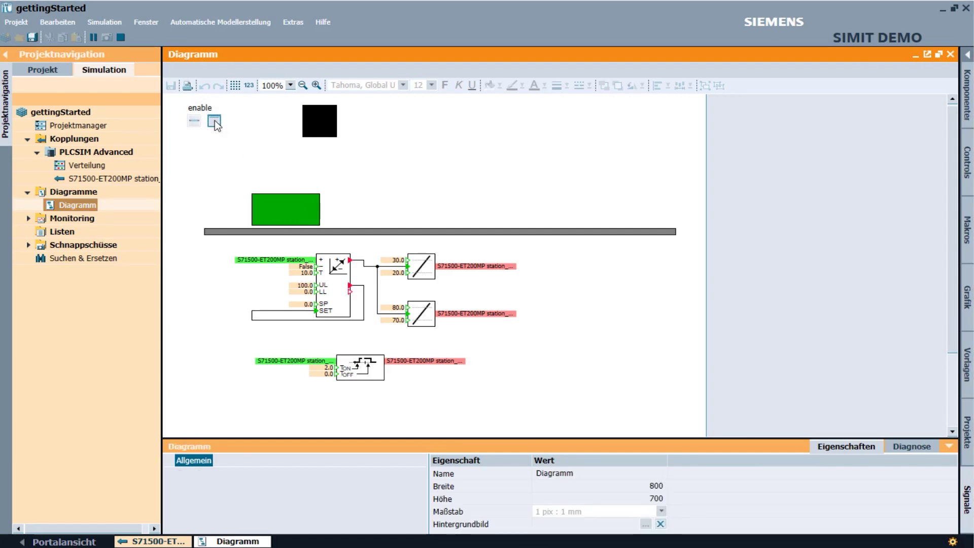